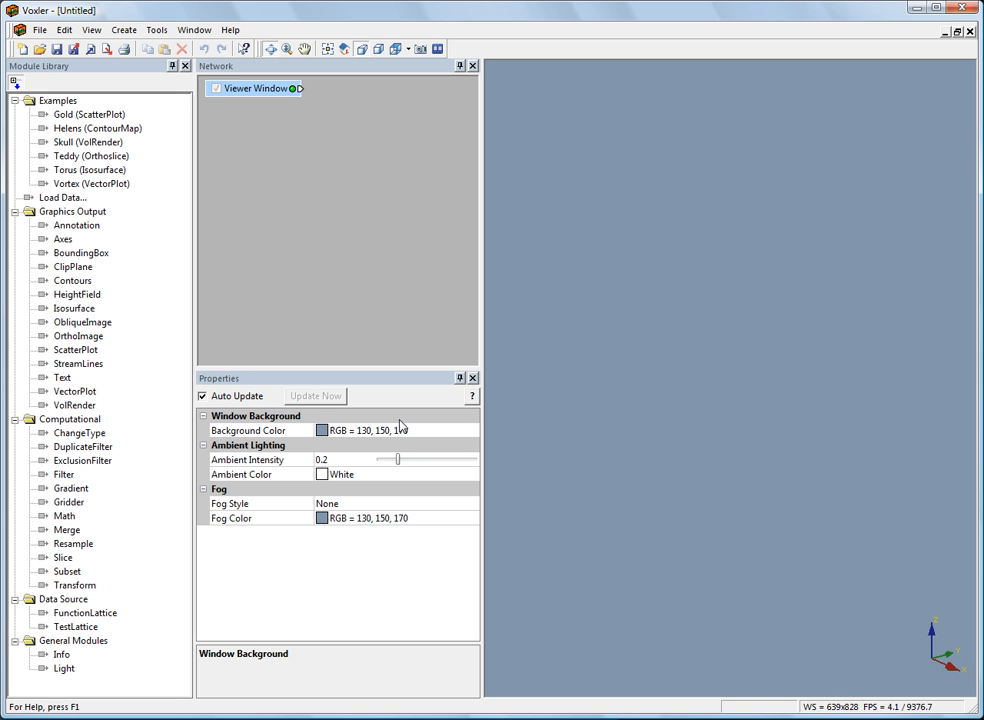
Load GoldConcentration.dat as delimited data, with columns A, B and C as X, Y and Z and column D as the single component.
left_click(380, 204)
left_click(42, 31)
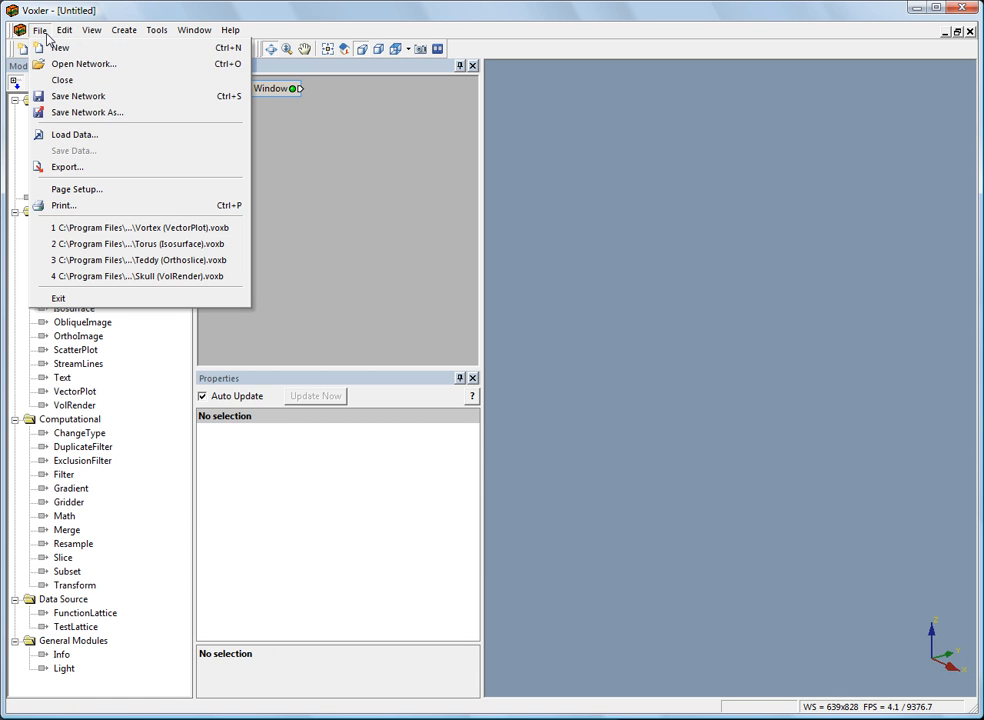
left_click(58, 134)
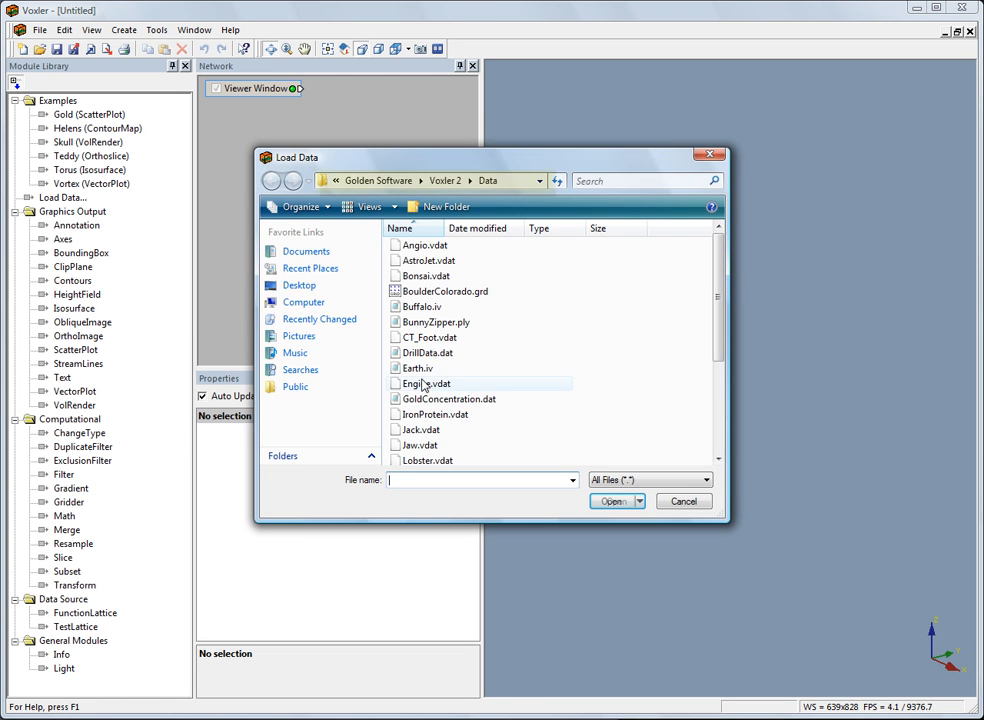
left_click(436, 401)
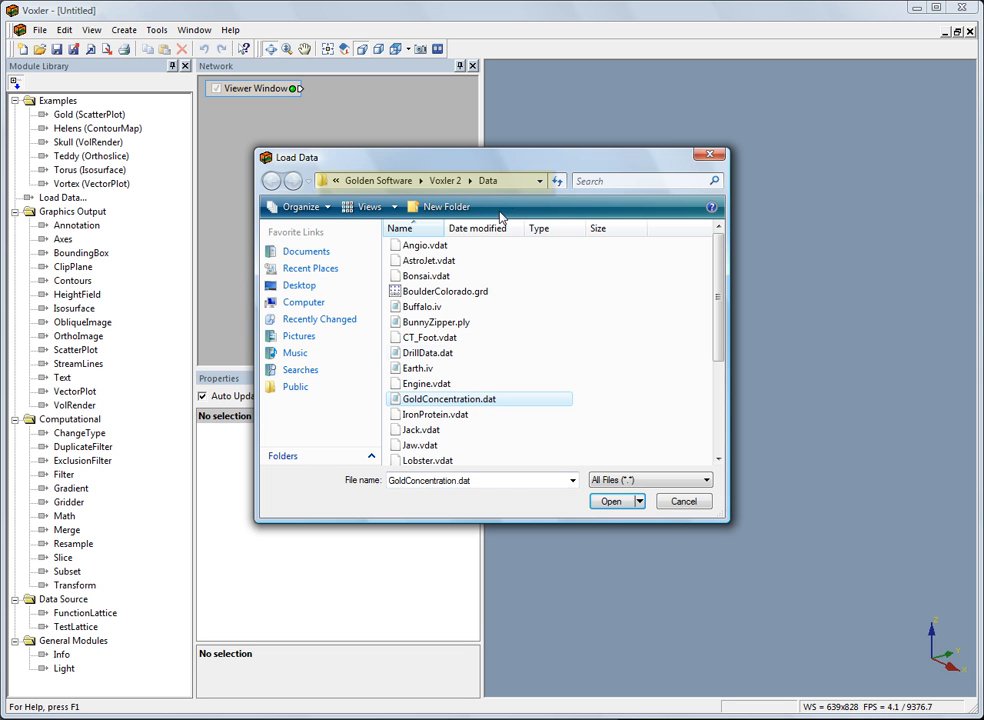
left_click(612, 503)
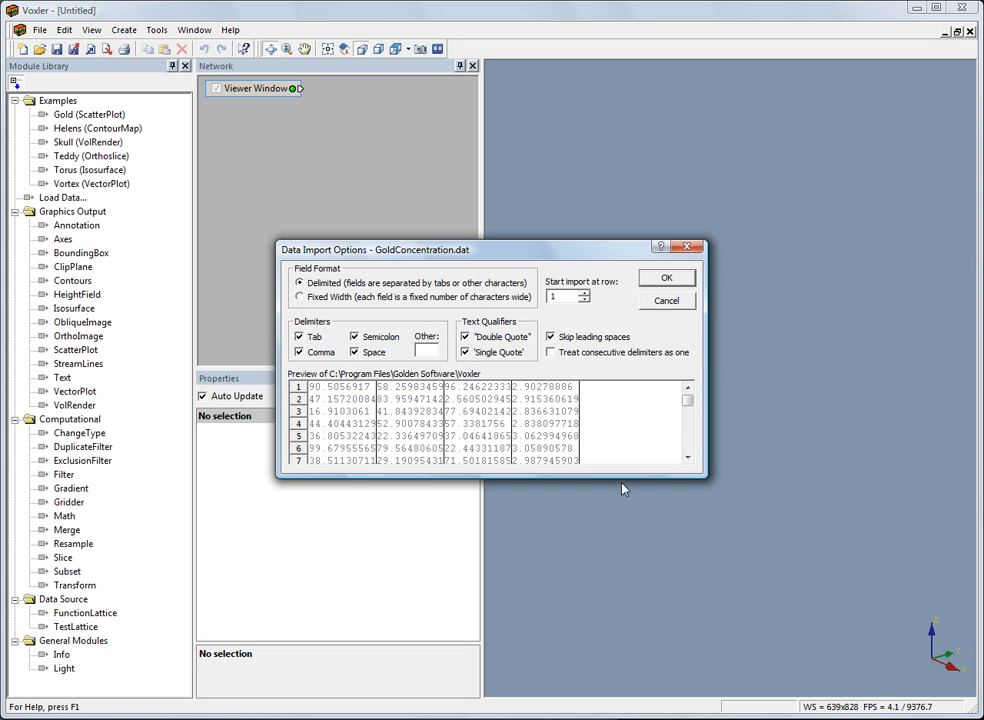
left_click(677, 283)
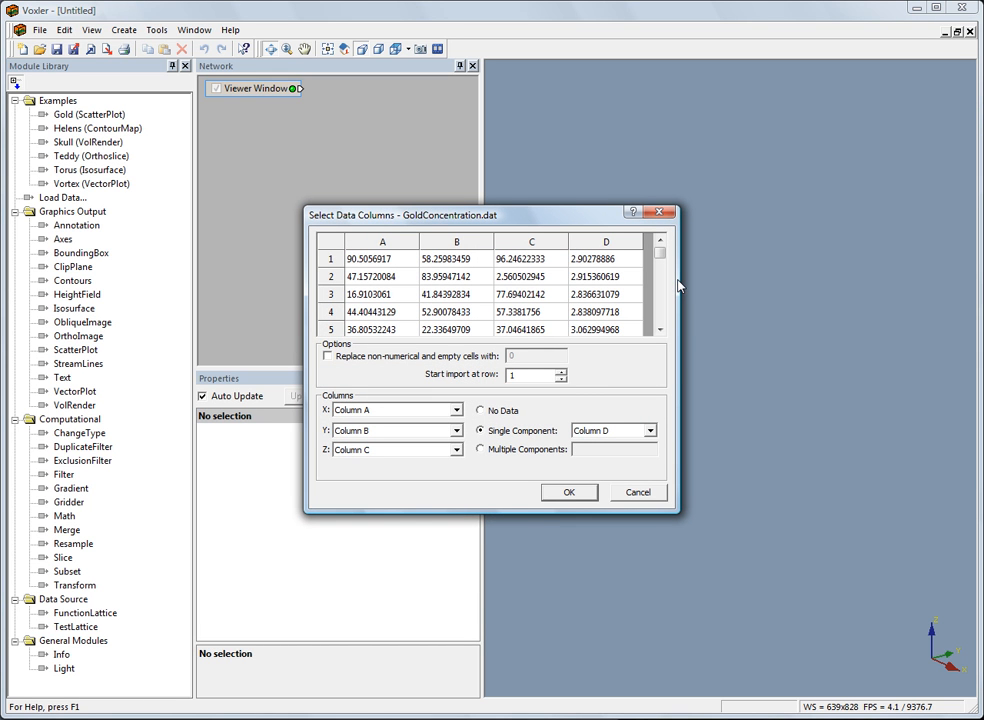
left_click(566, 494)
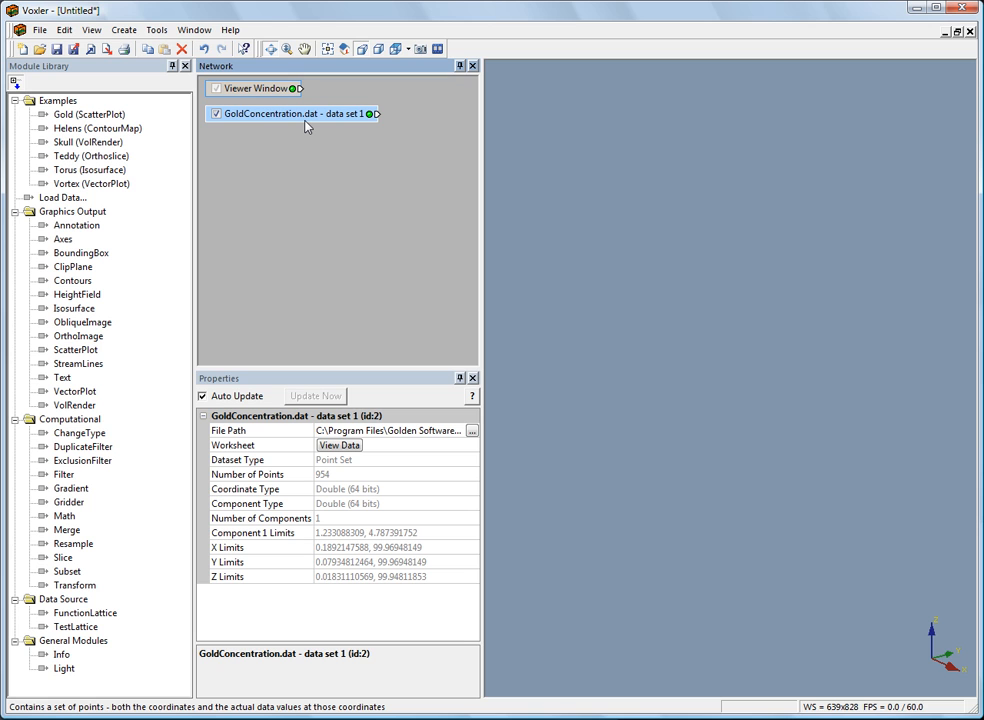
Attach a Gridder module to the GoldConcentration.dat data set and run the inverse distance gridding.
left_click(124, 30)
mouse_move(134, 52)
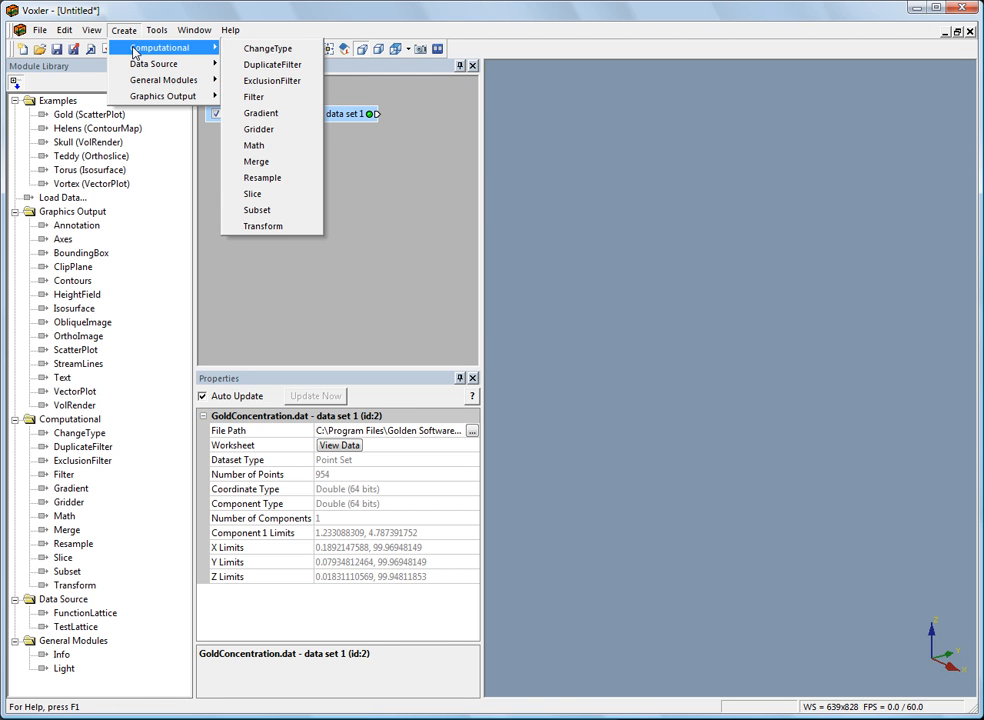
left_click(298, 129)
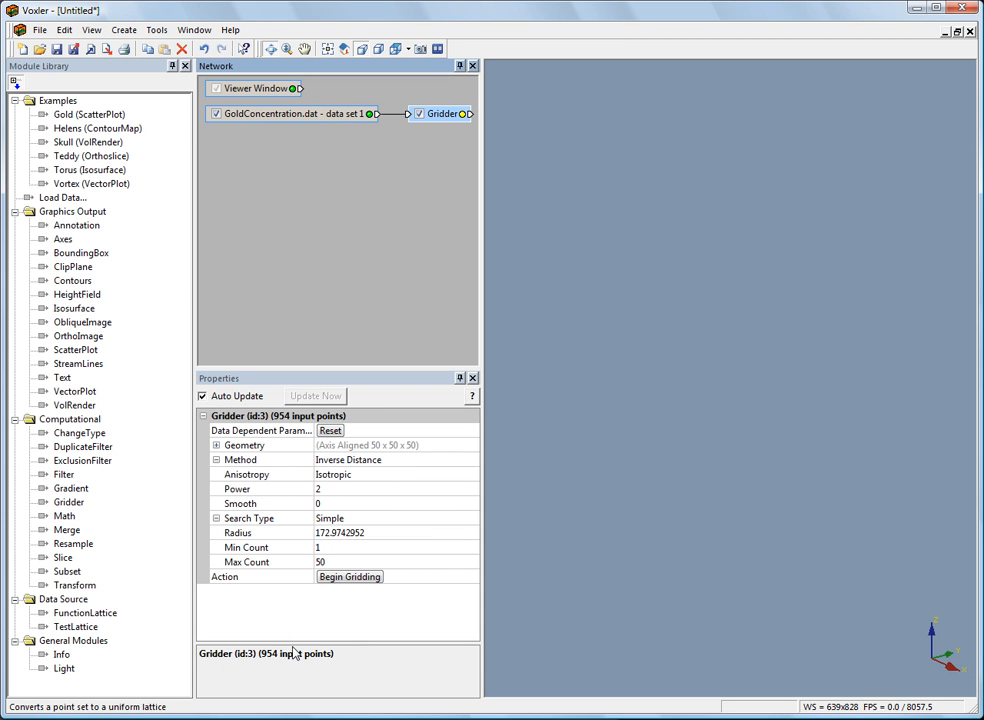
left_click(349, 578)
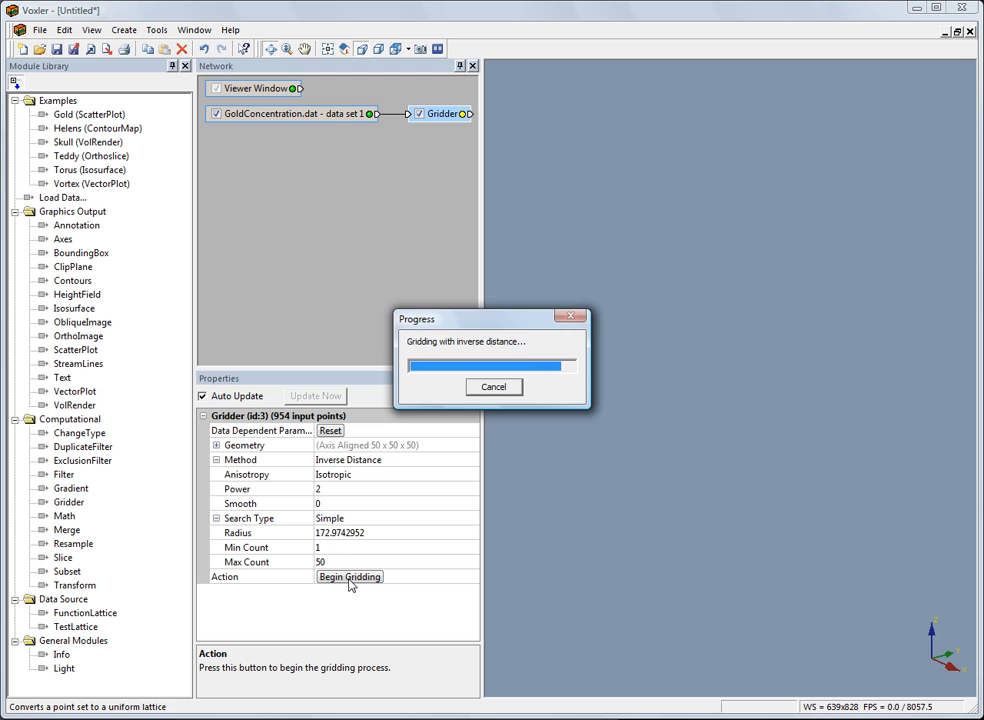
Add an Isosurface module to the Gridder output.
left_click(124, 30)
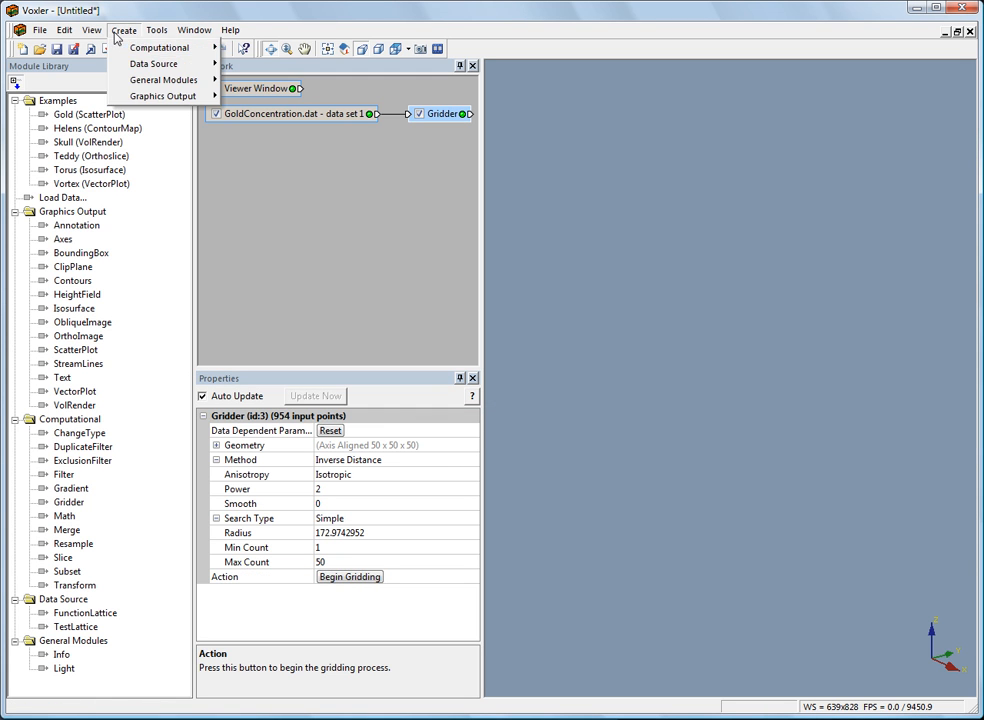
mouse_move(176, 104)
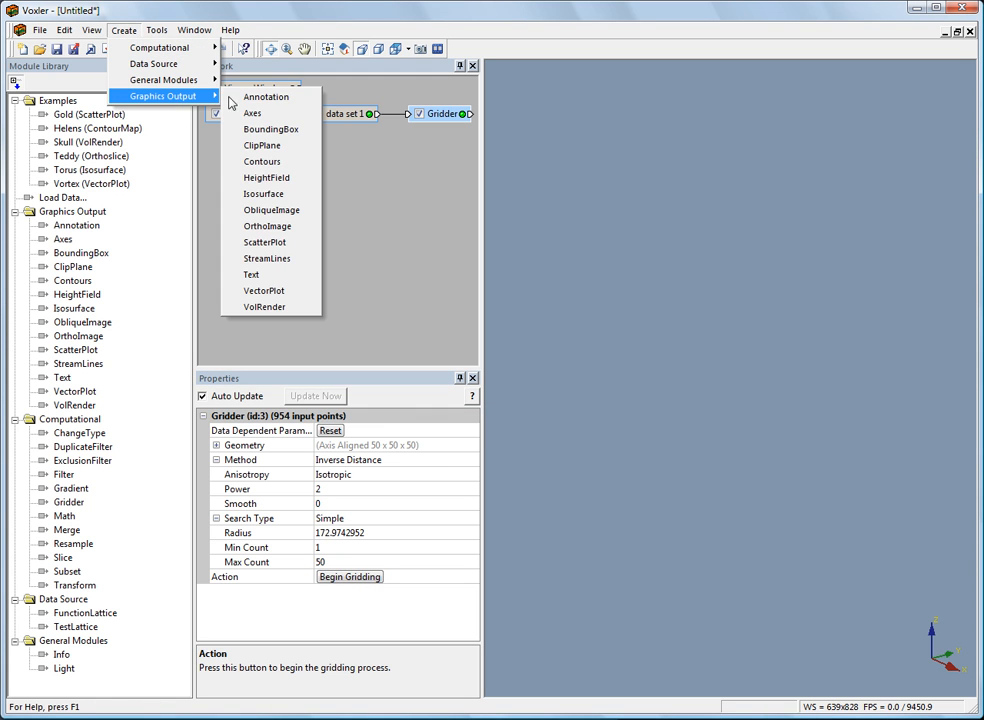
left_click(263, 194)
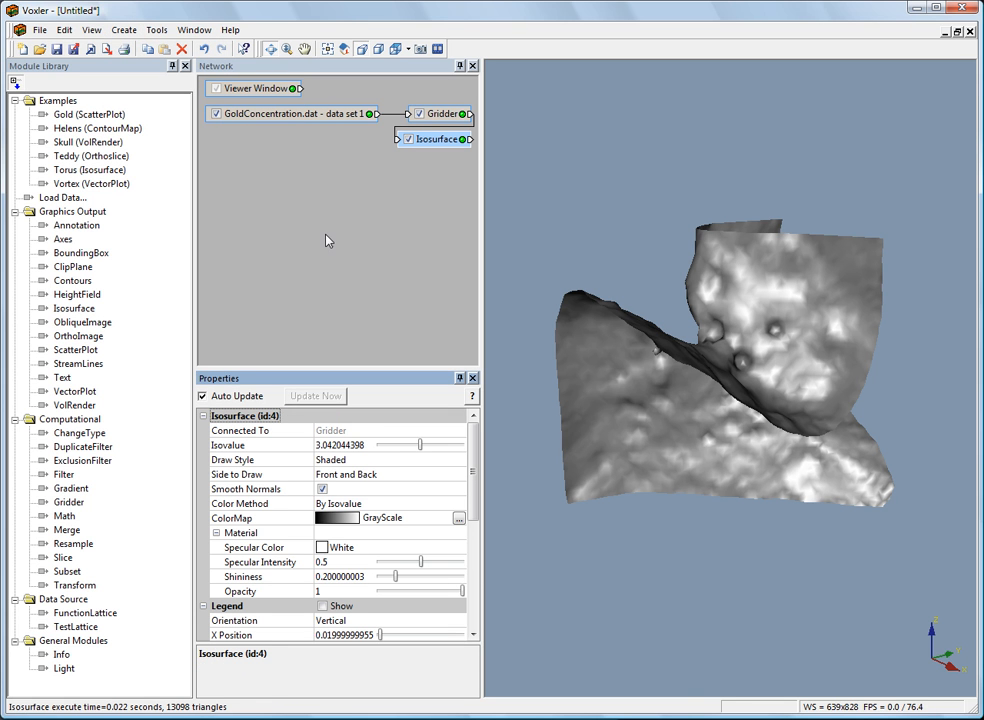
Rotate the isosurface to view it from another angle and inspect which source module it is connected to.
left_click(442, 141)
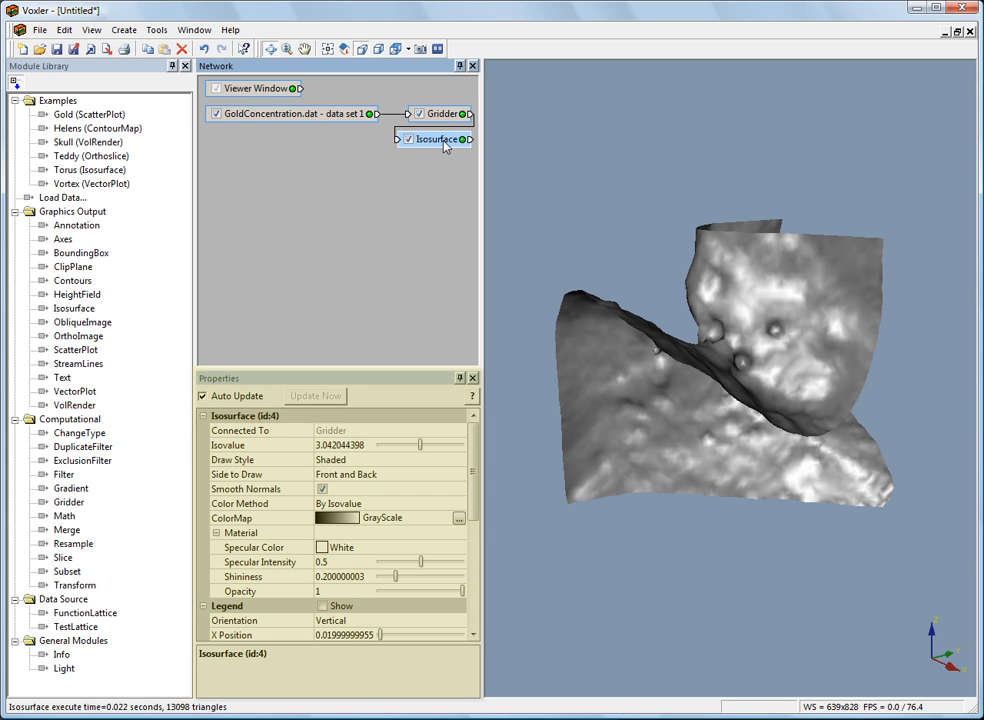
left_click_drag(567, 402, 779, 507)
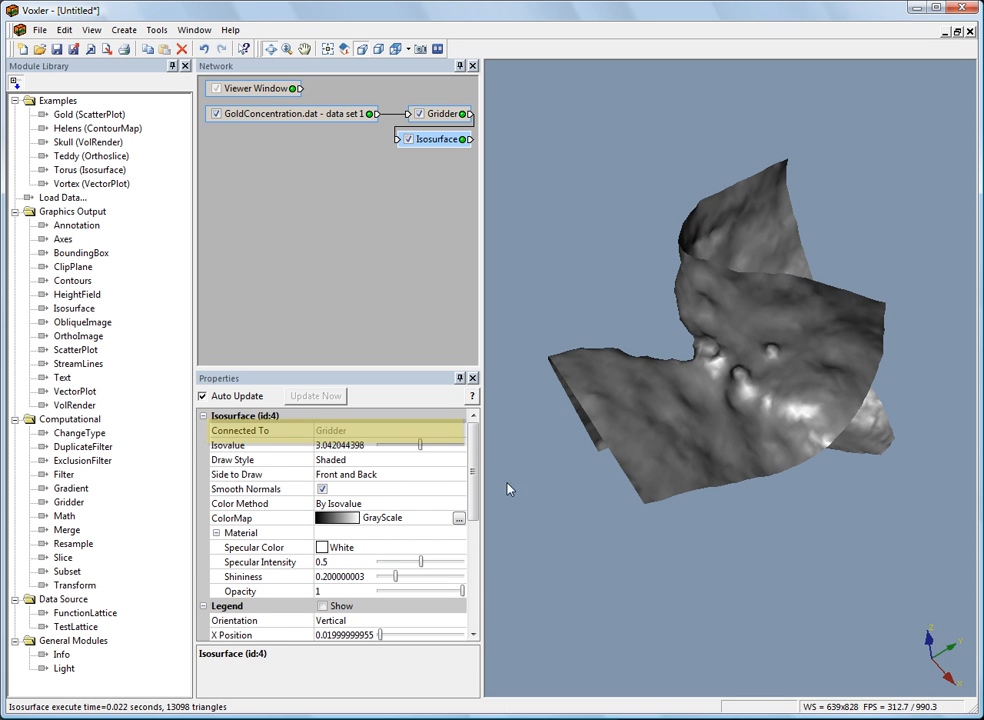
left_click(385, 431)
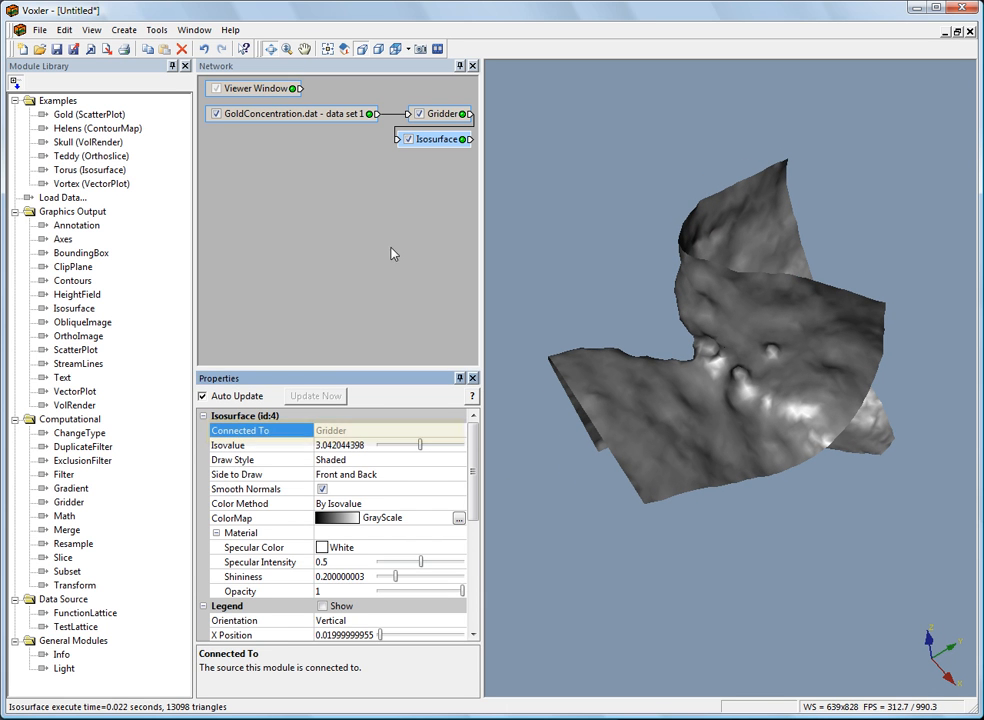
left_click(441, 113)
left_click(437, 139)
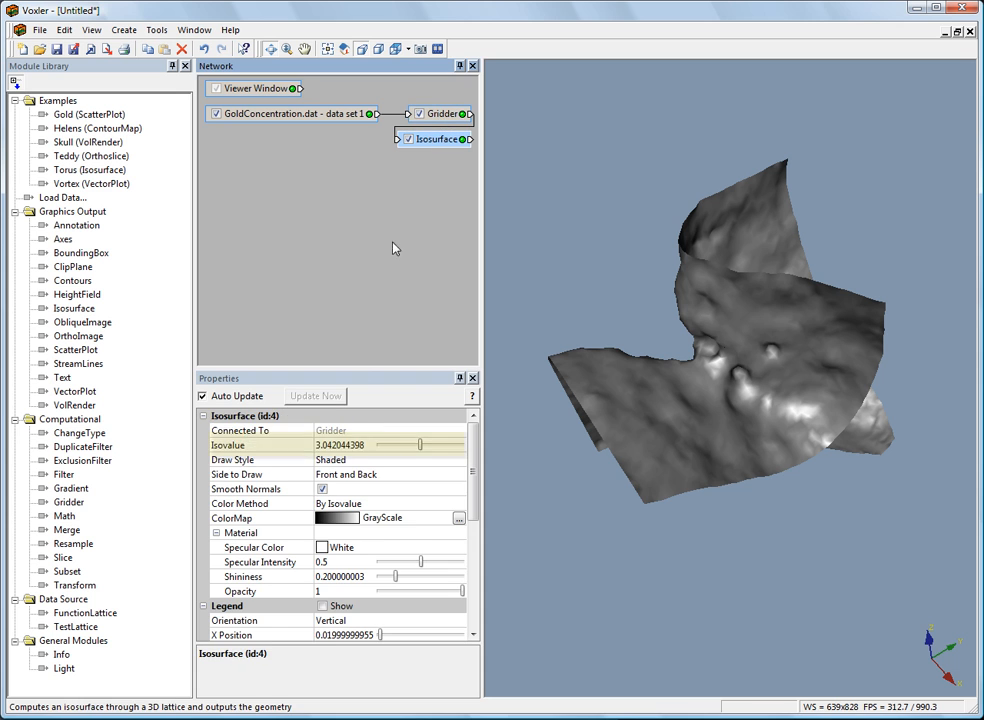
left_click(344, 433)
Set the isosurface's isovalue to 3.
left_click(258, 447)
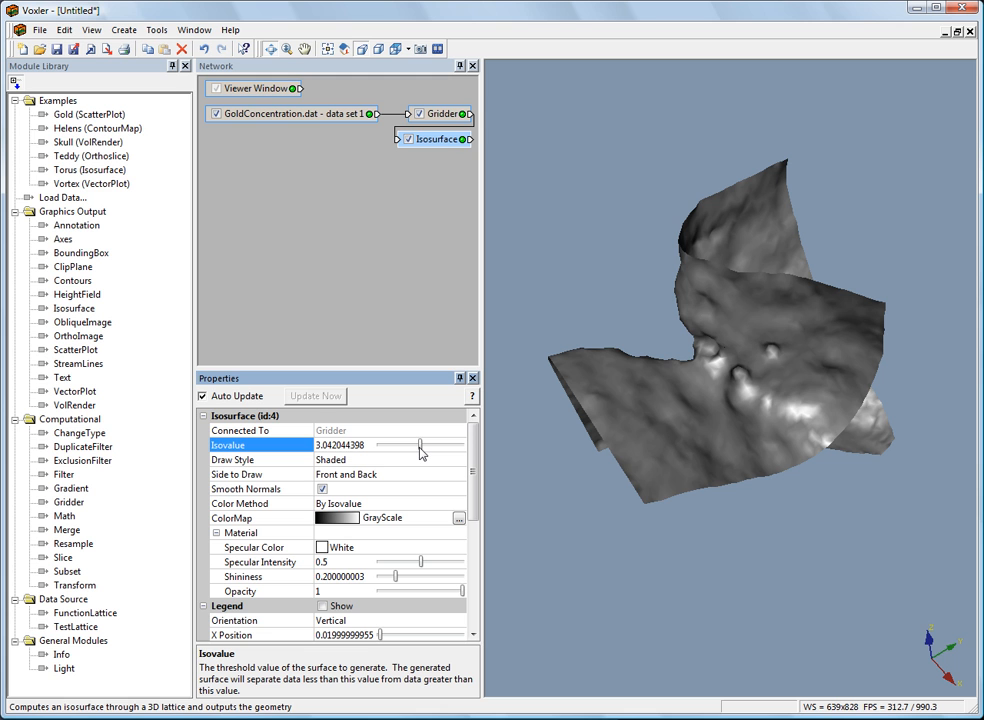
mouse_move(420, 446)
left_mouse_down()
mouse_move(407, 447)
mouse_move(442, 446)
mouse_move(419, 448)
left_mouse_up()
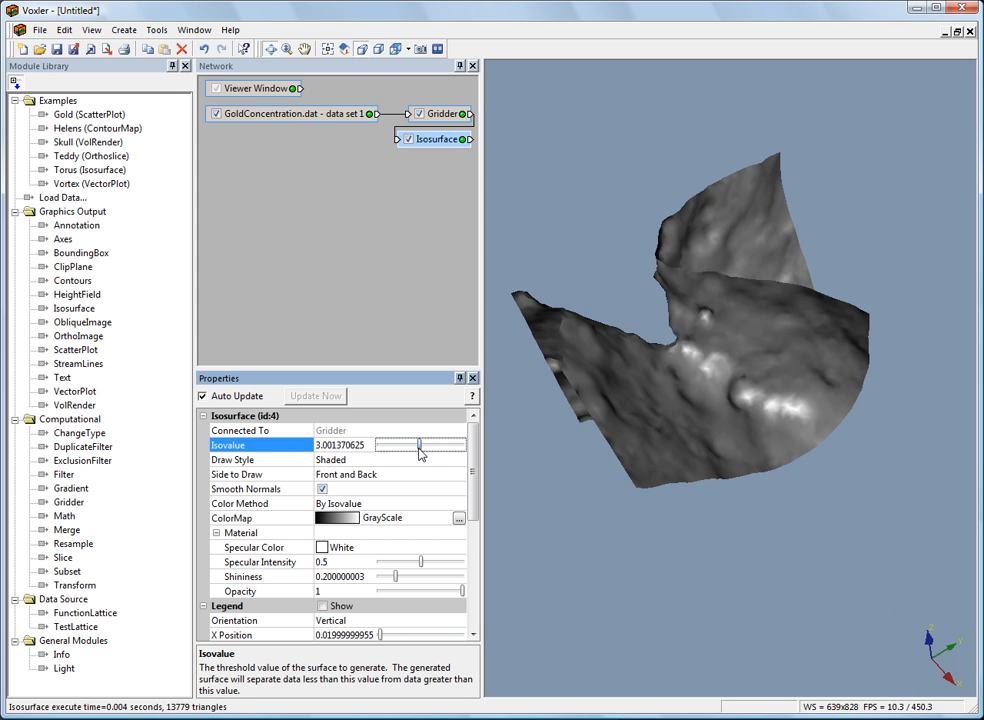
left_click(342, 446)
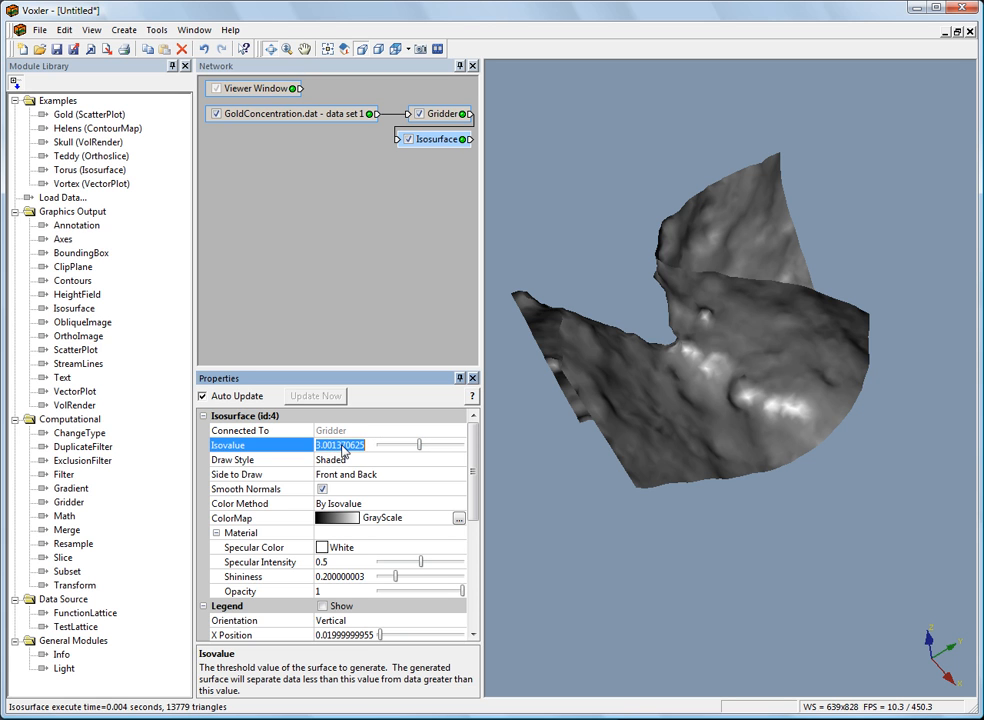
type("3")
key("Return")
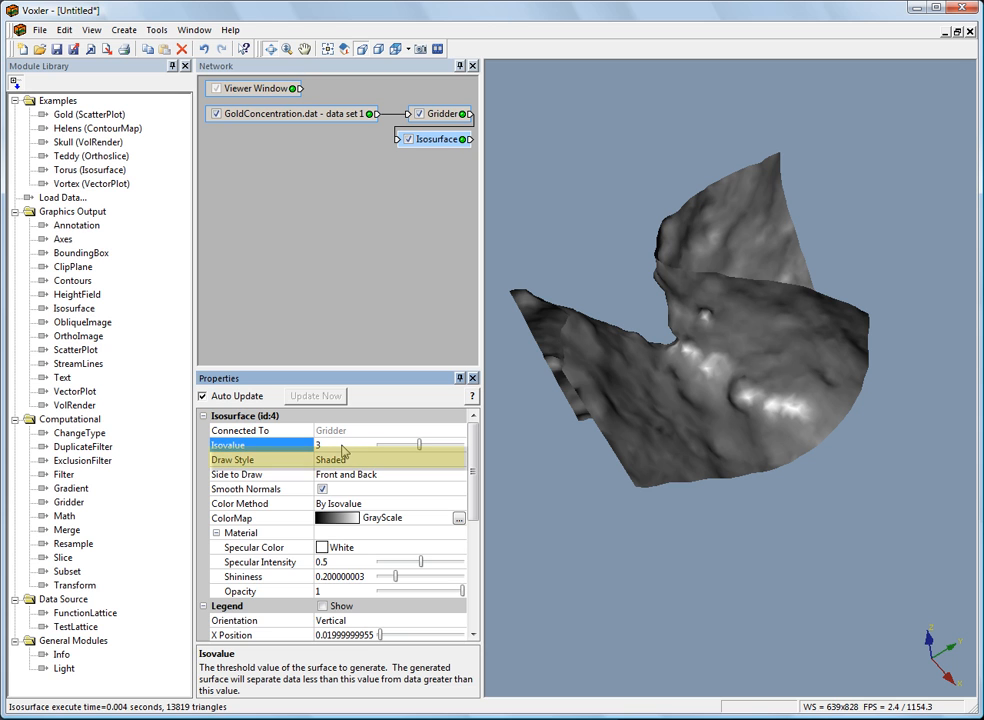
Preview the isosurface in the Lines and Points draw styles, and return it to Shaded.
left_click(250, 460)
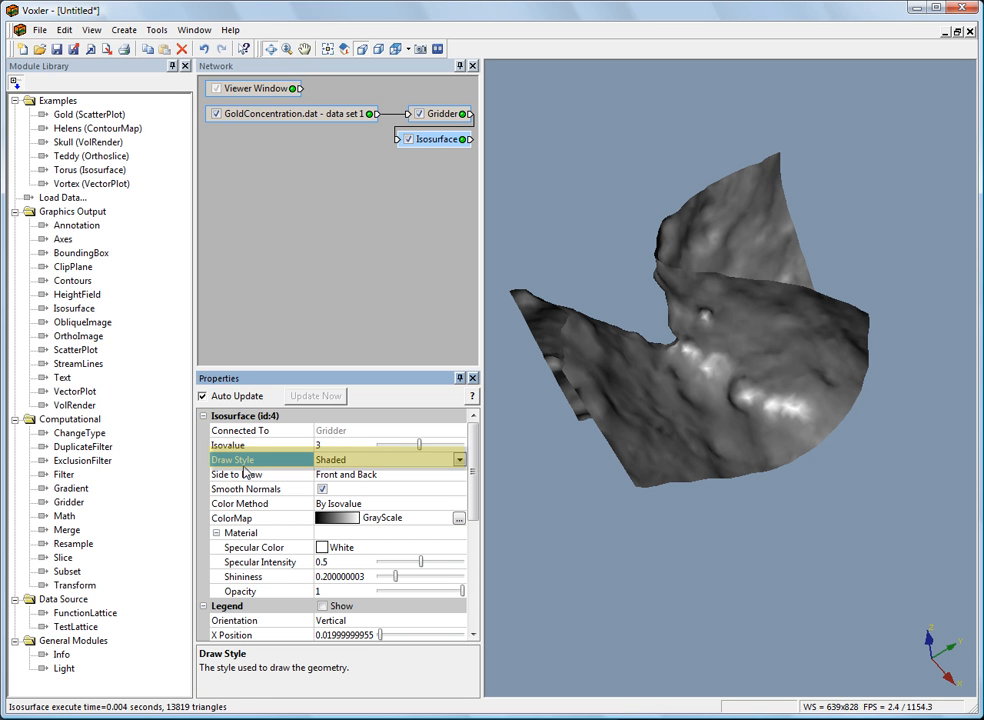
left_click(362, 461)
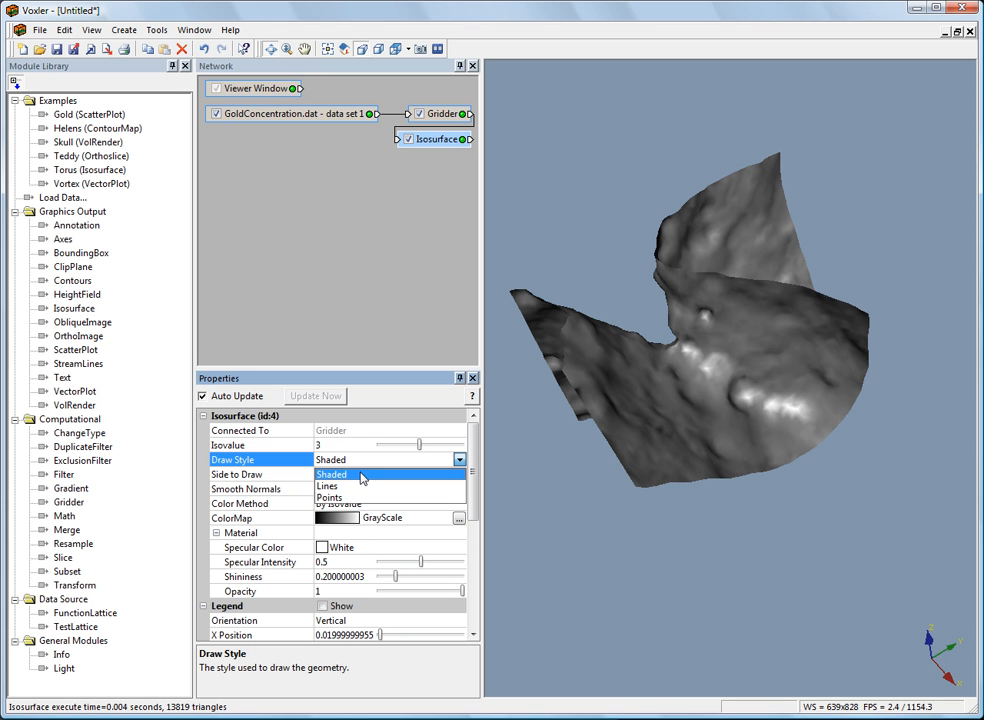
left_click(366, 474)
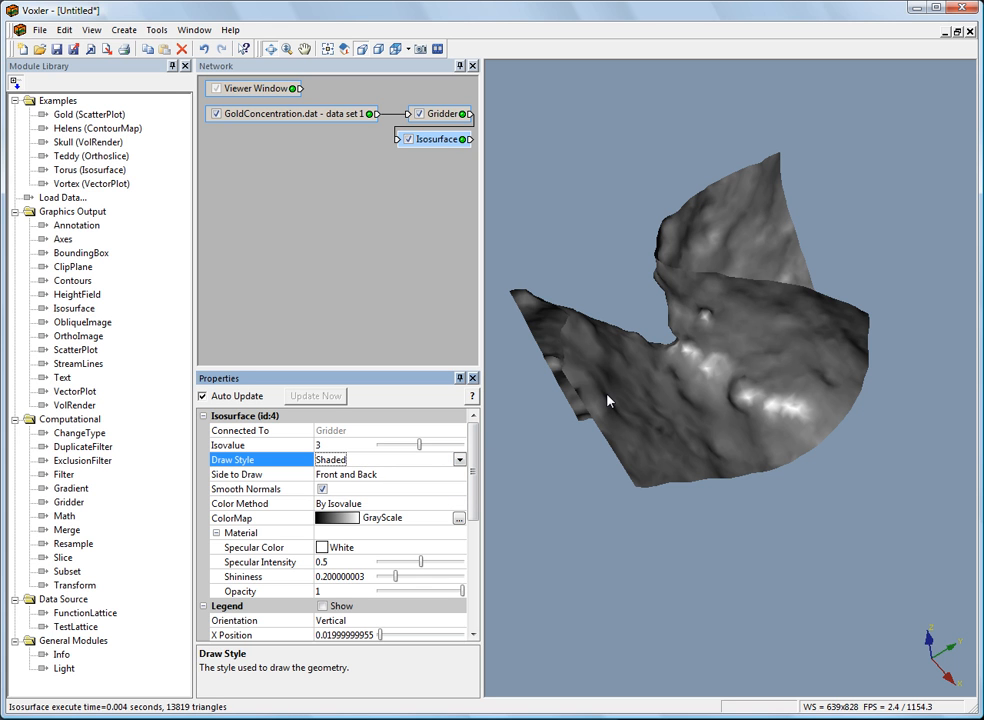
left_click(386, 461)
left_click(380, 488)
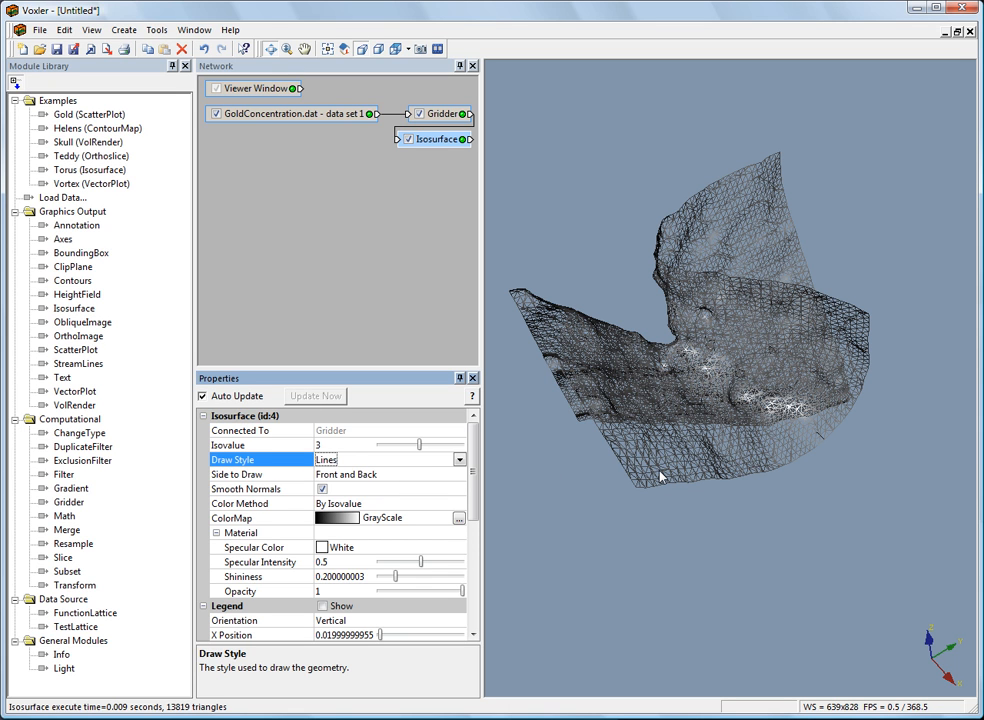
left_click(459, 459)
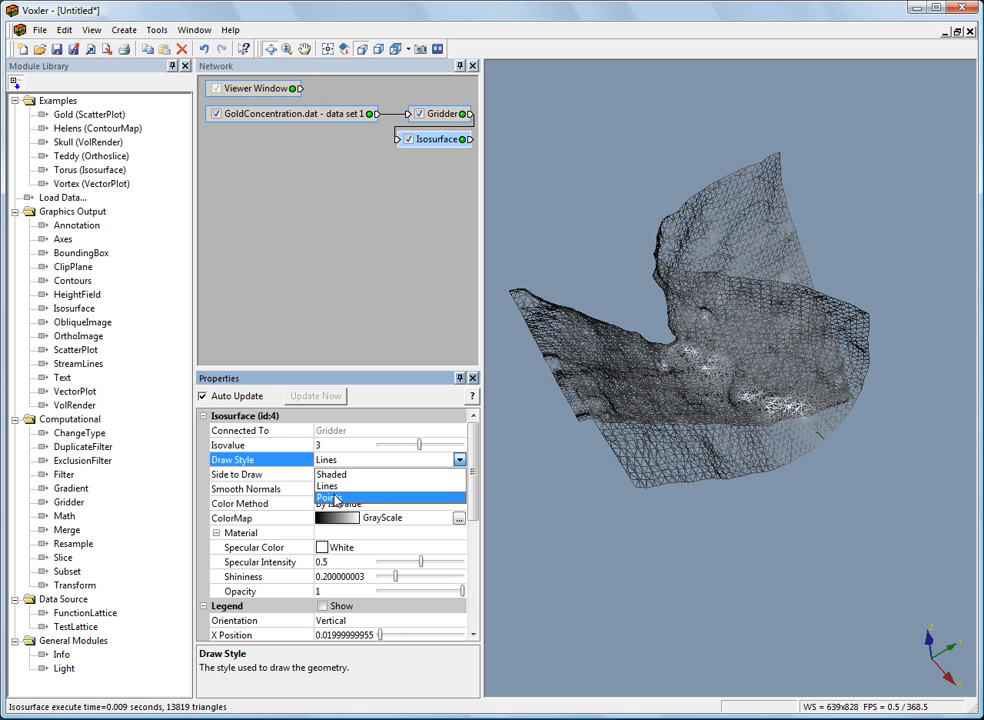
left_click(336, 498)
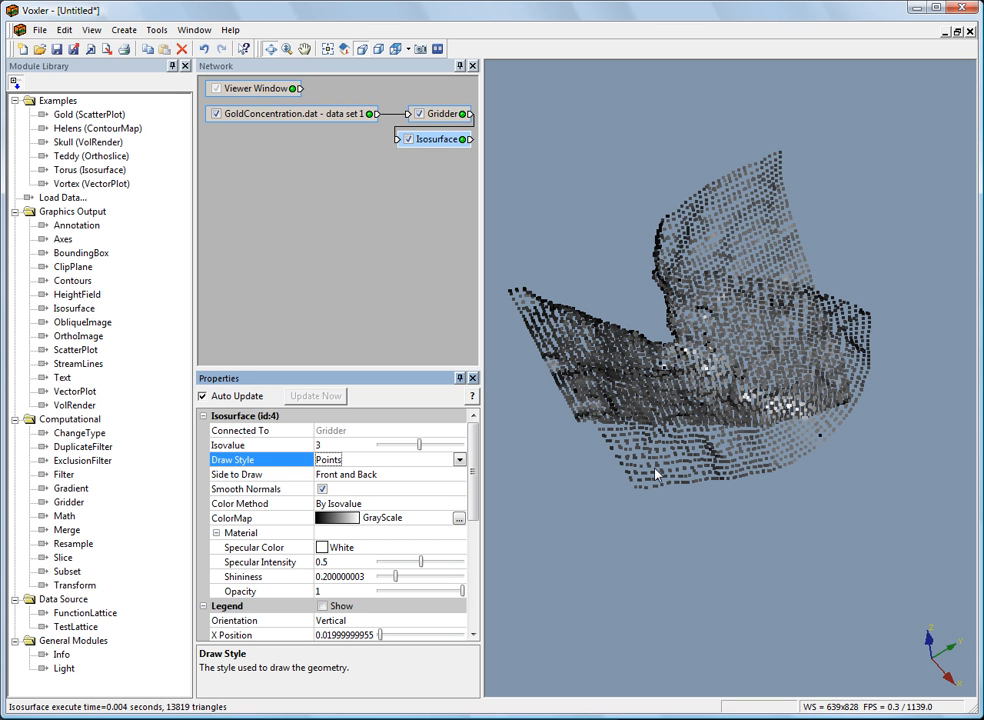
left_click(326, 462)
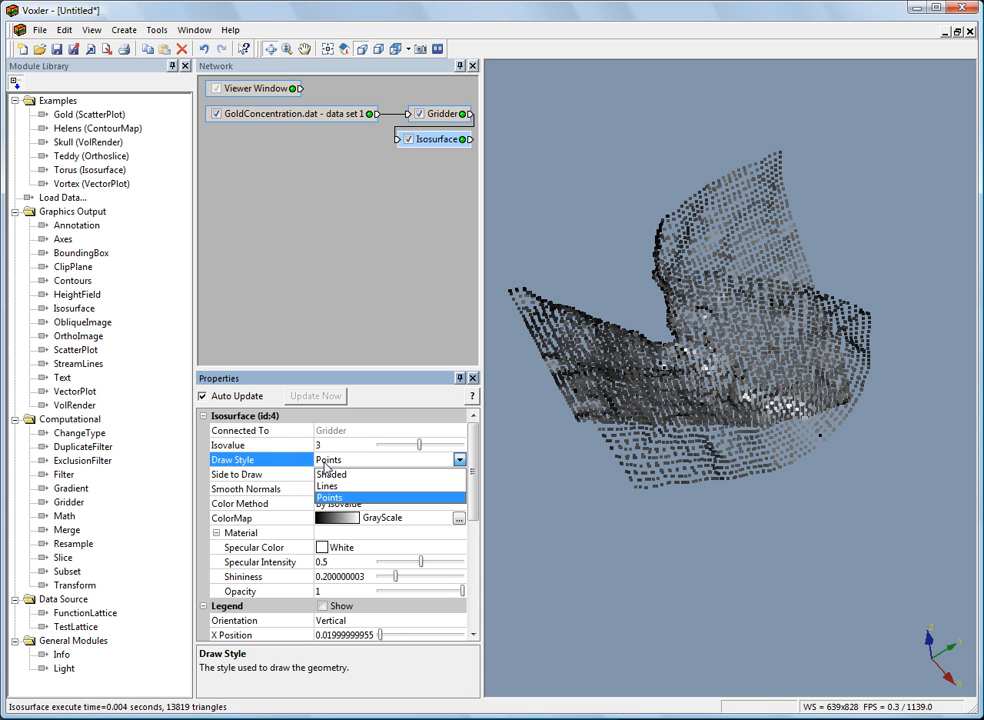
left_click(350, 471)
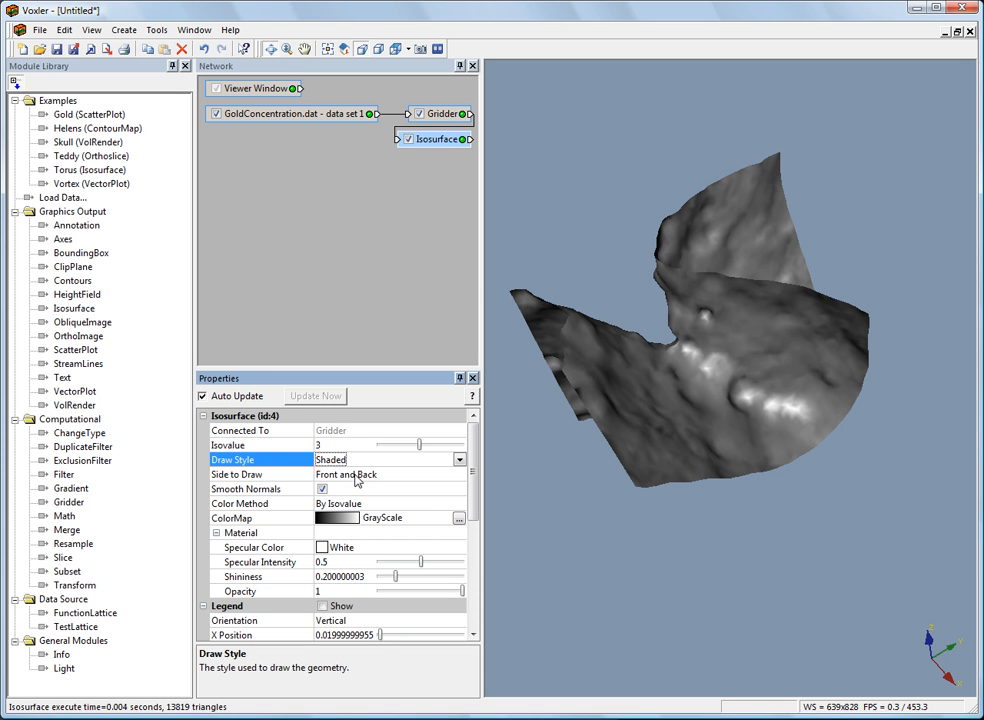
Preview the isosurface with Front Only and Back Only as the side to draw, and return it to Front and Back.
left_click(273, 478)
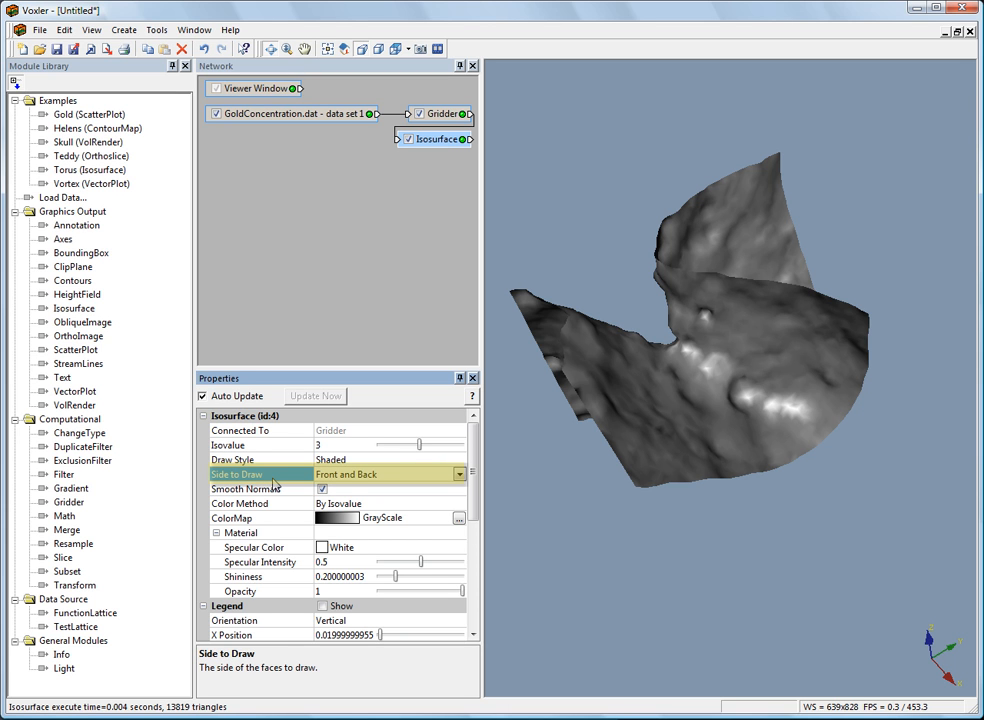
left_click(356, 476)
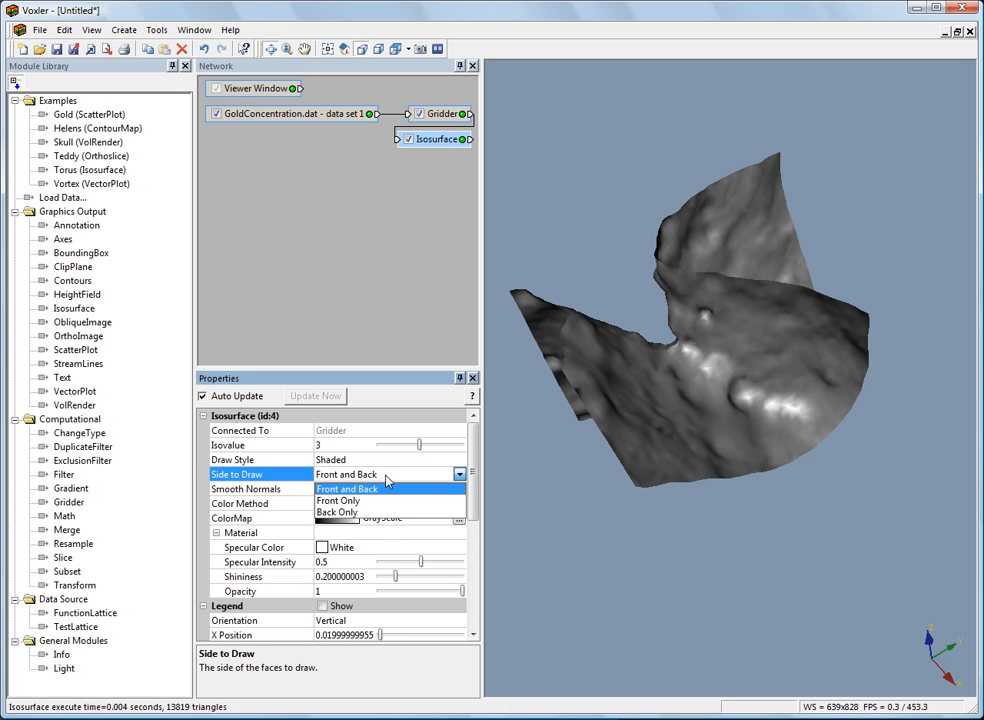
left_click(378, 501)
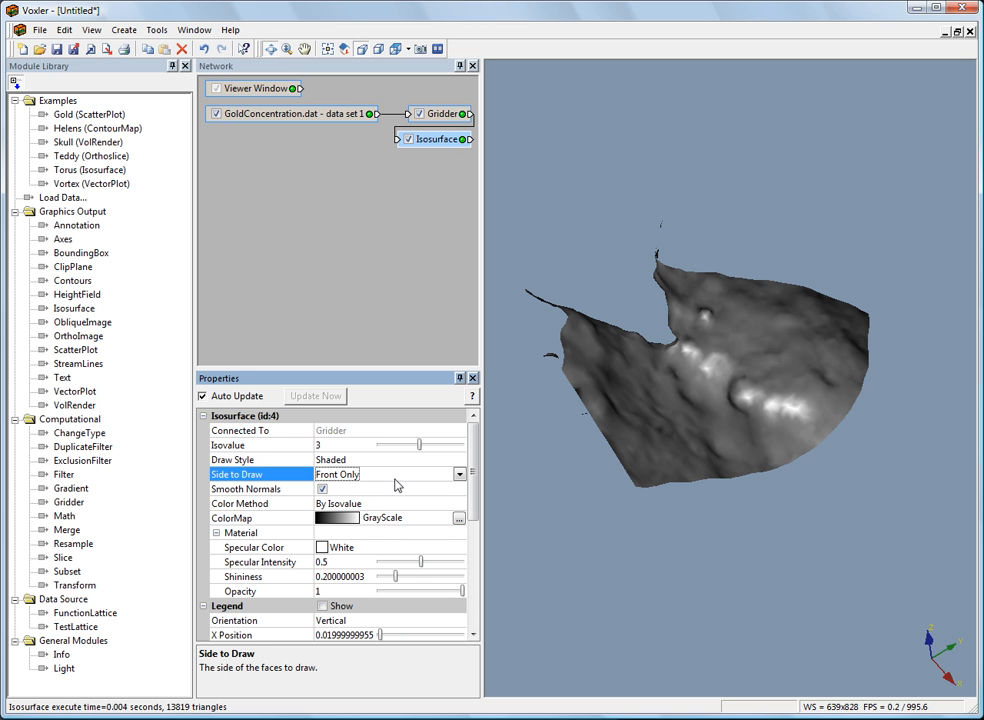
left_click(459, 474)
left_click(393, 512)
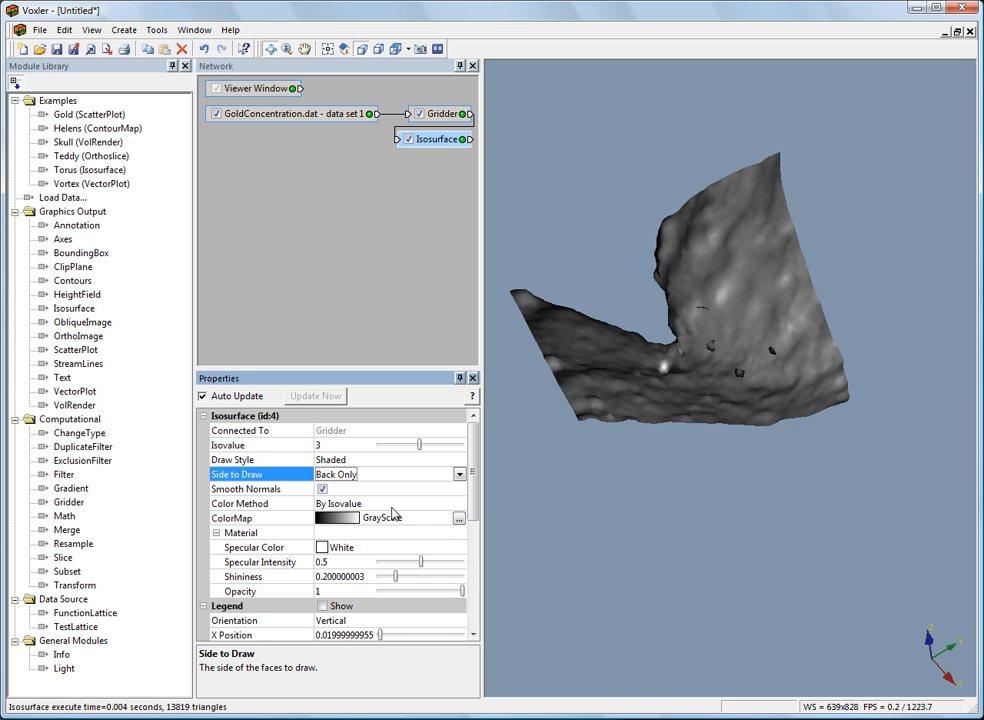
left_click(370, 476)
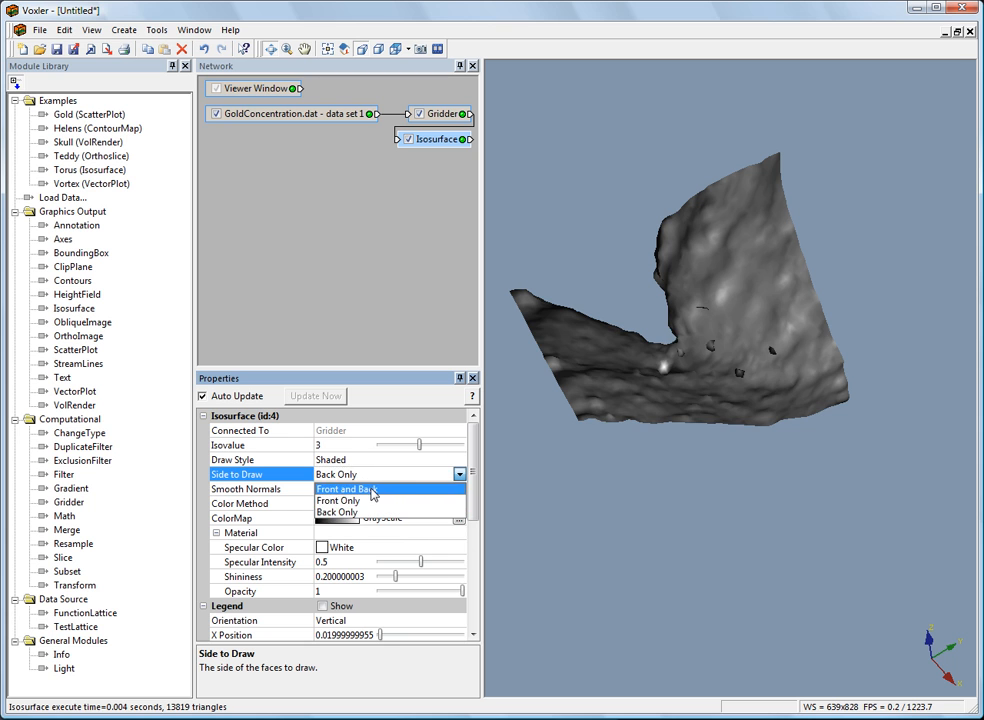
left_click(372, 490)
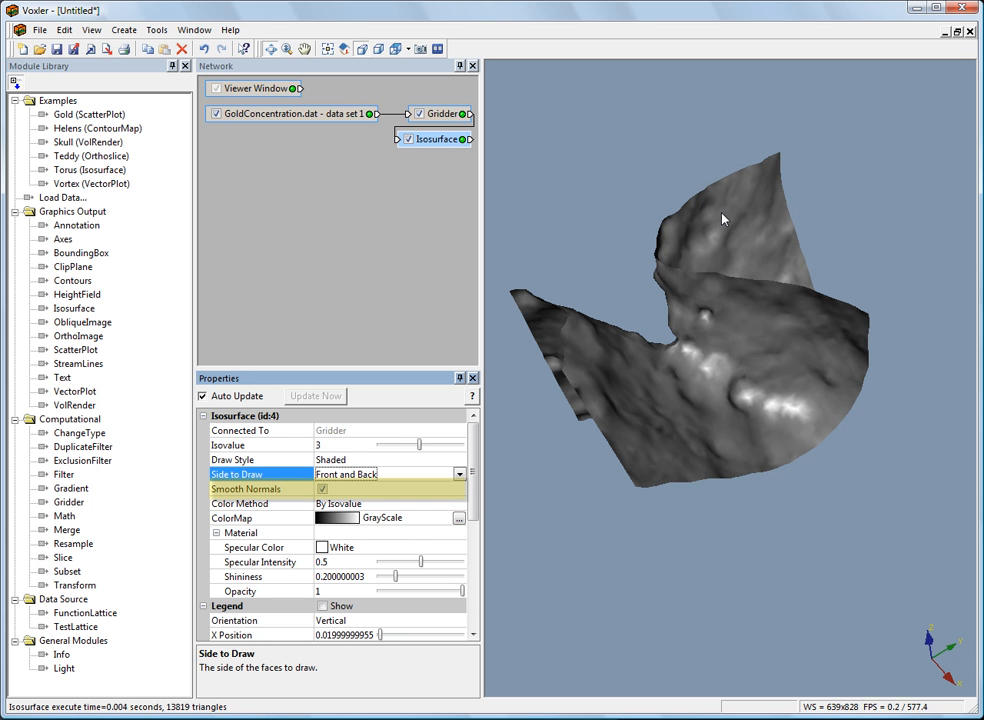
Preview the isosurface up close with Smooth Normals turned off, and turn Smooth Normals back on.
left_click(245, 490)
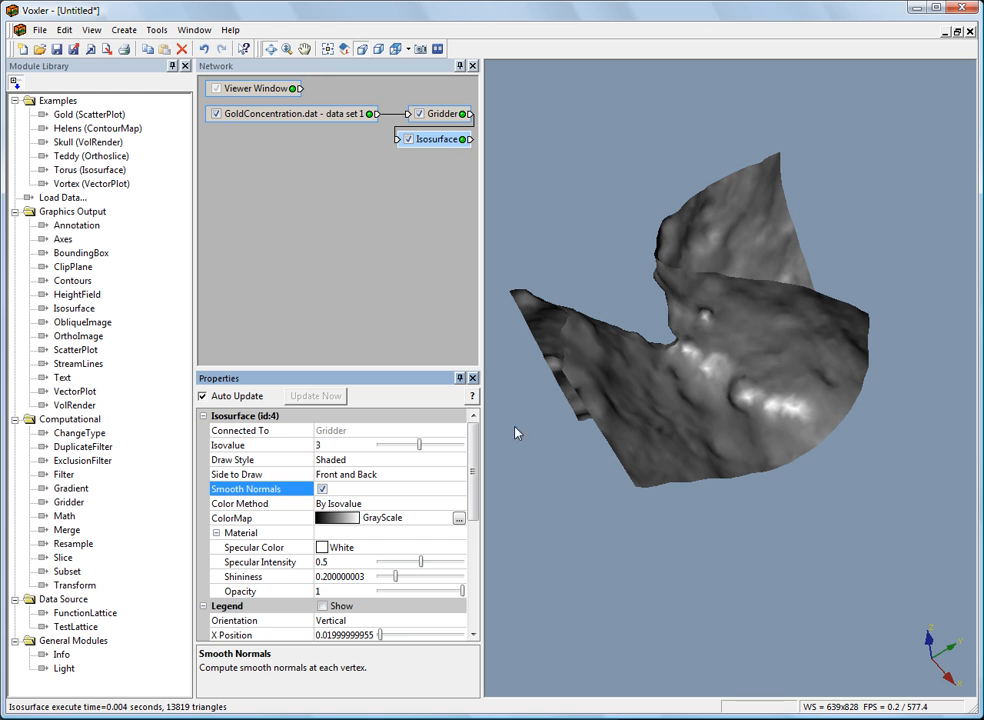
left_click(322, 489)
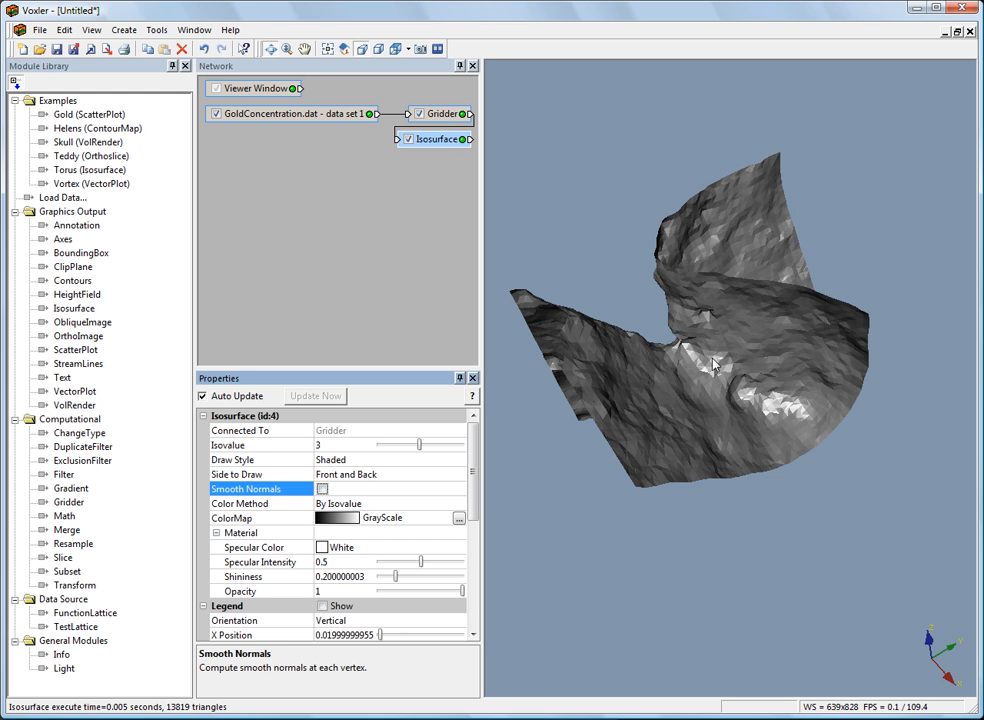
scroll(702, 376, "up", 2)
scroll(702, 376, "up", 2)
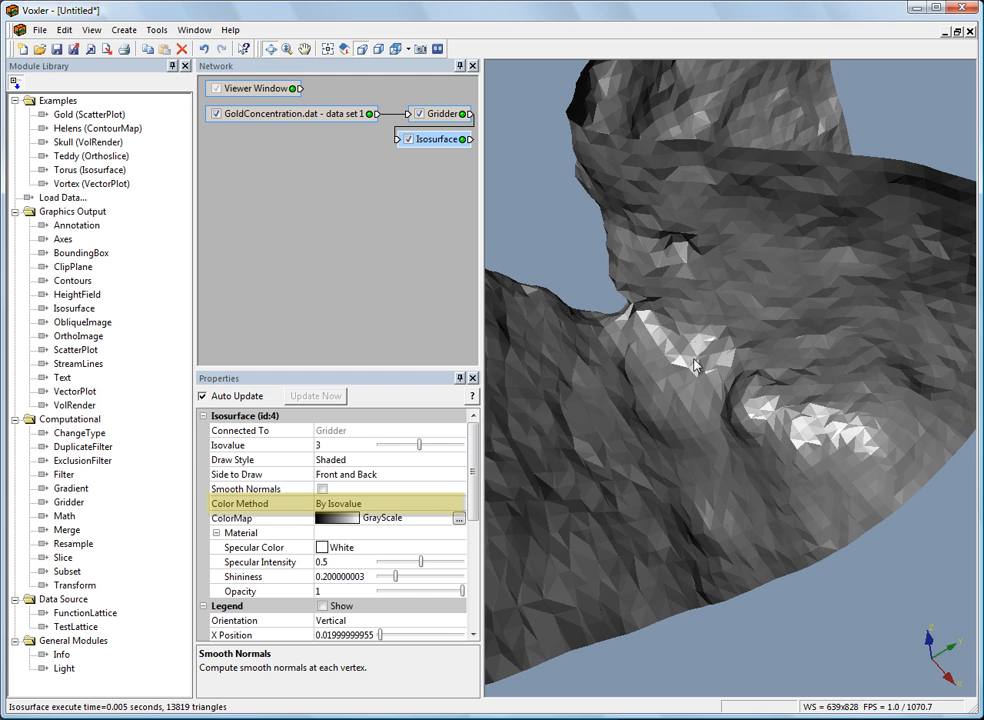
scroll(697, 366, "down", 3)
left_click(322, 489)
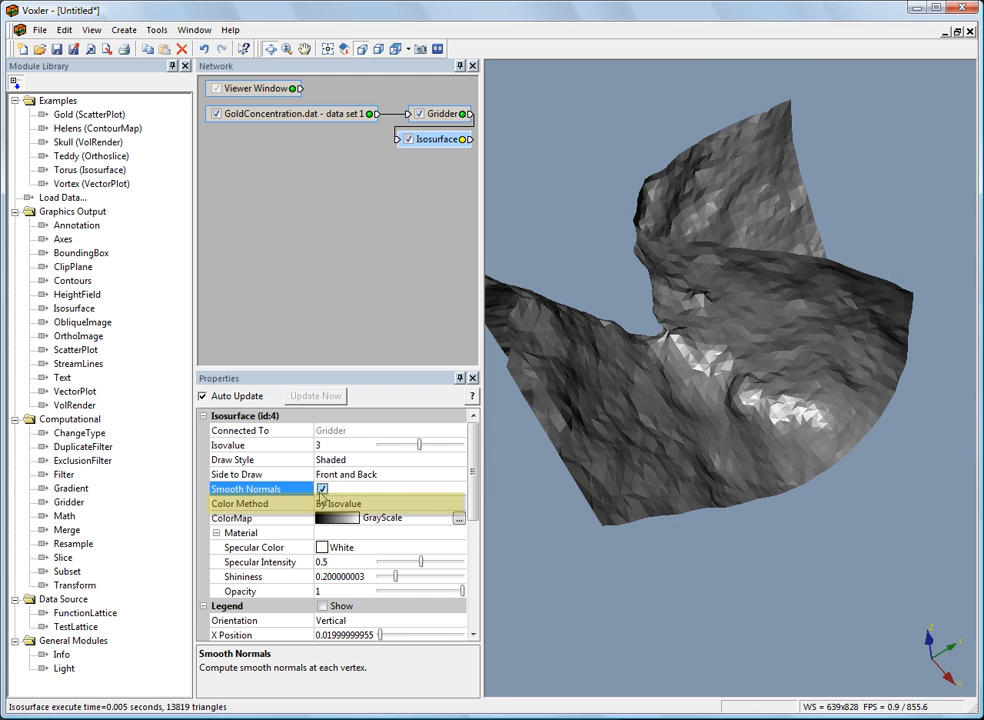
Review the color method choices for the isosurface and the isovalue setting, keeping By Isovalue.
left_click(234, 505)
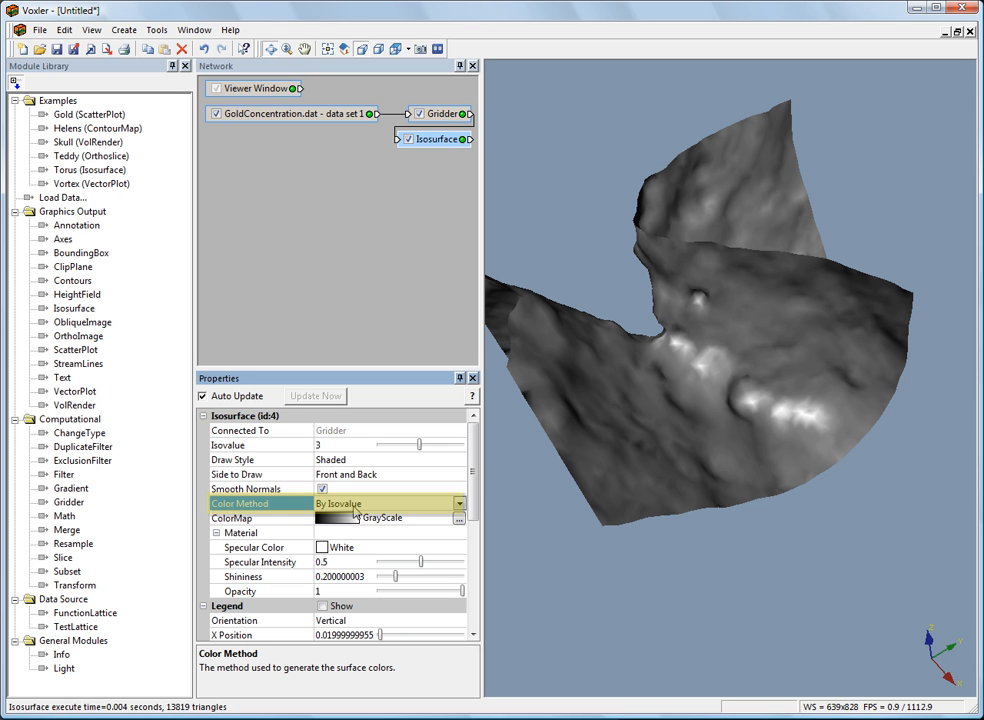
left_click(355, 508)
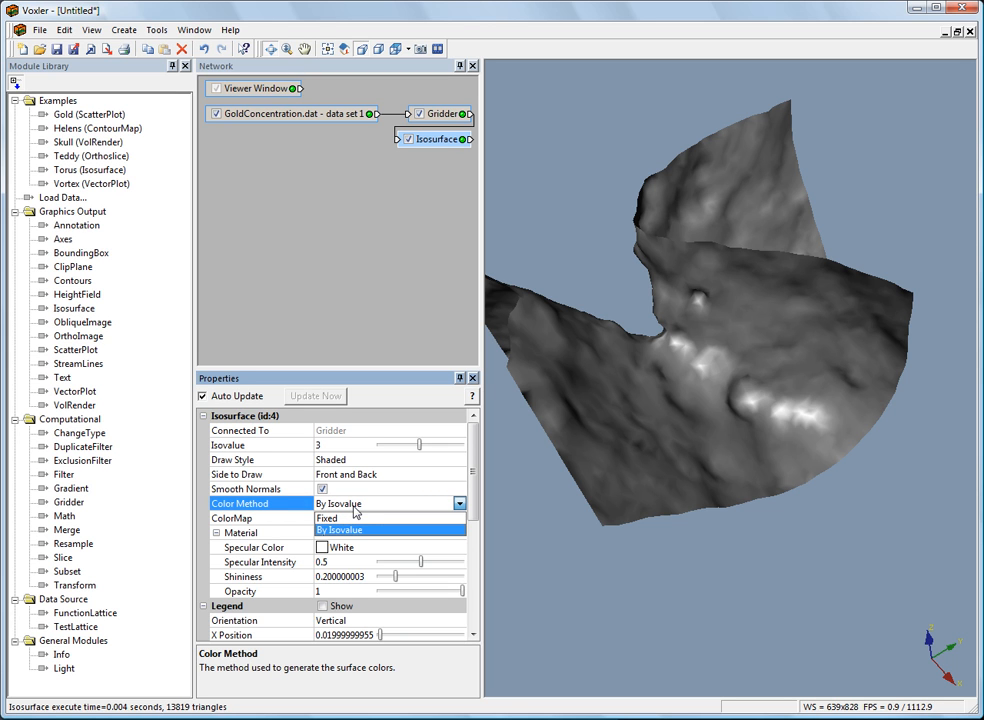
left_click(357, 530)
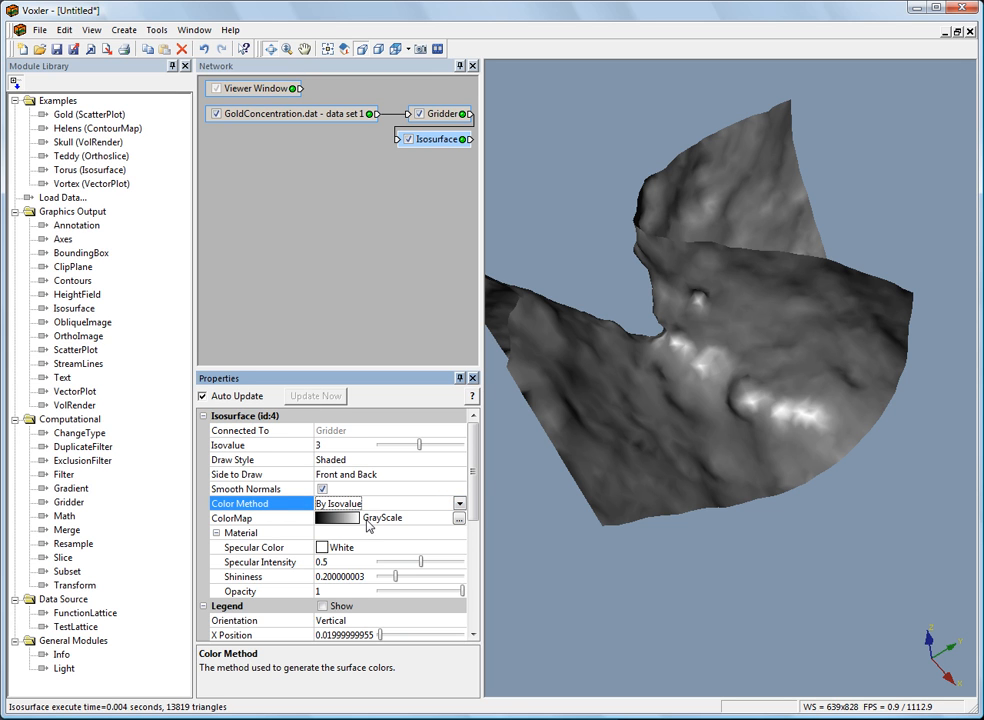
left_click(232, 447)
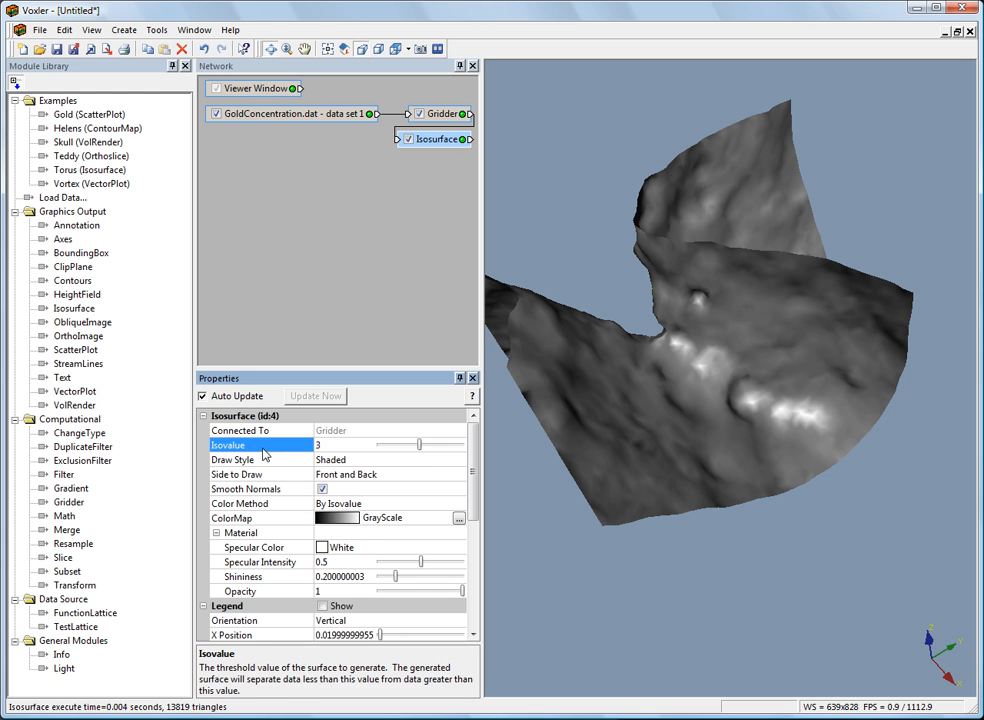
left_click(352, 508)
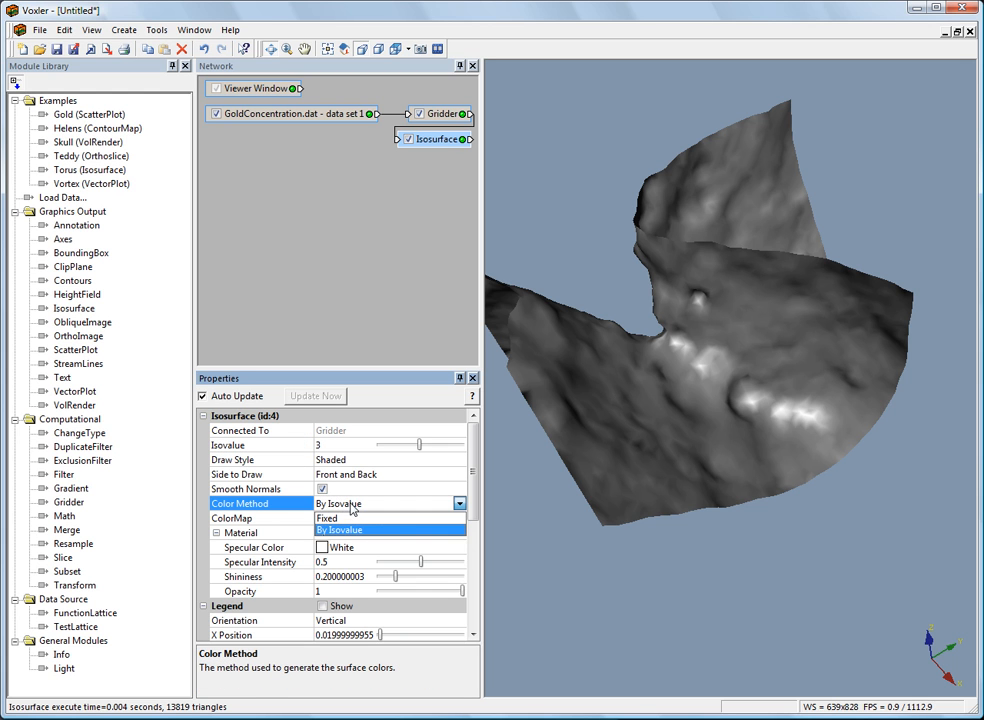
left_click(292, 509)
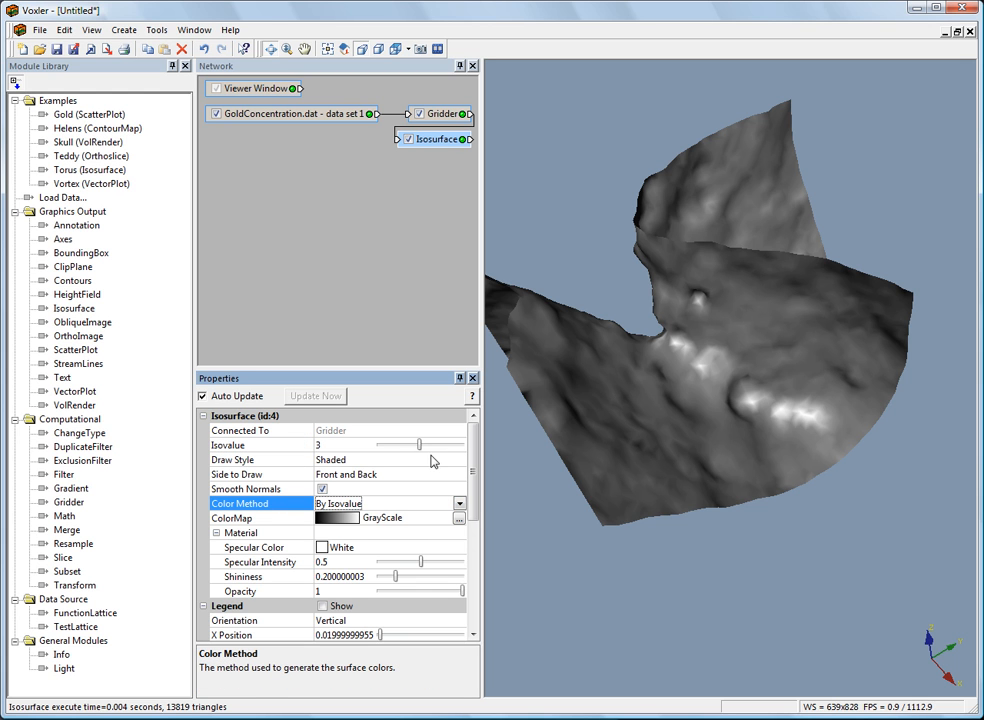
Try the Fixed color method with an isovalue of about 2.6, and restore isovalue 3 and By Isovalue coloring.
left_click(330, 505)
left_click(330, 519)
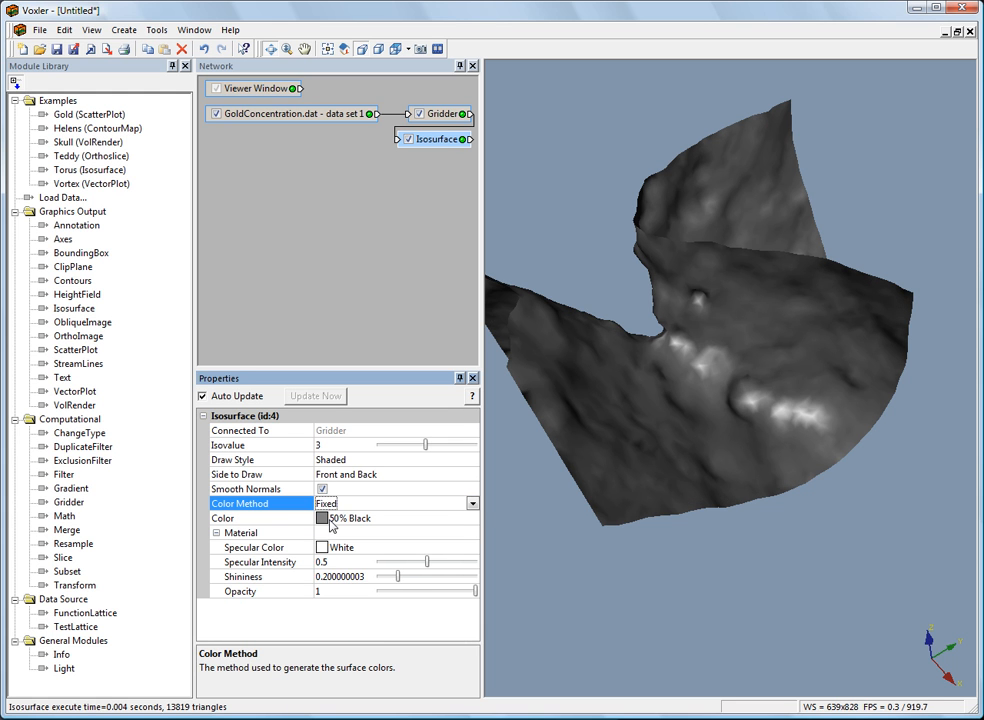
mouse_move(425, 444)
left_mouse_down()
mouse_move(455, 446)
mouse_move(416, 450)
left_mouse_up()
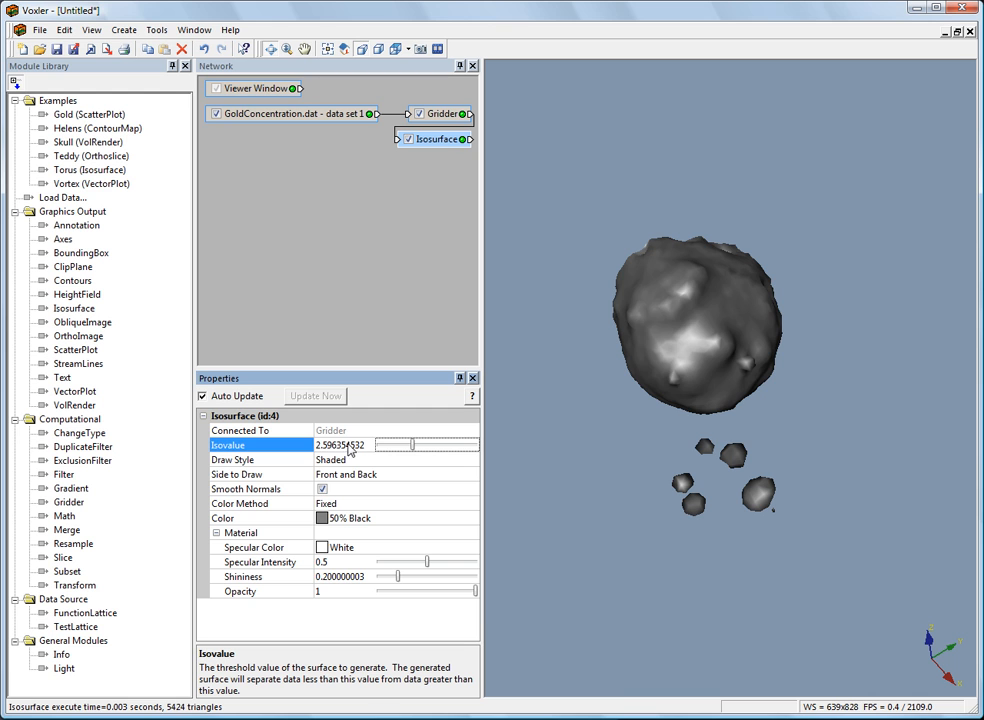
double_click(323, 445)
type("3")
key("Return")
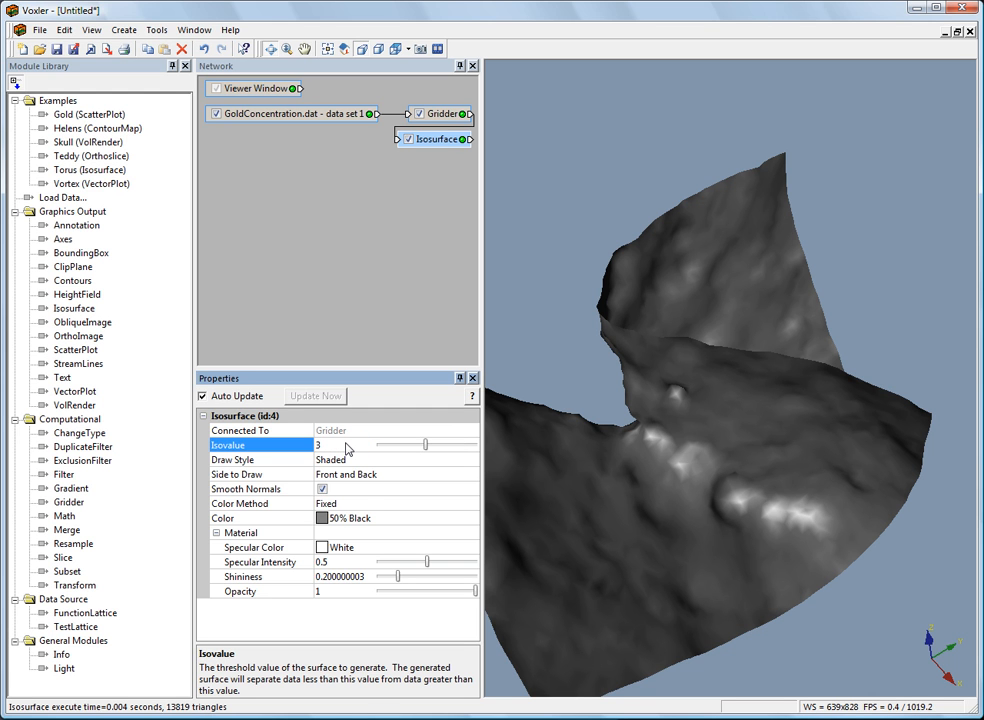
left_click(364, 504)
left_click(364, 529)
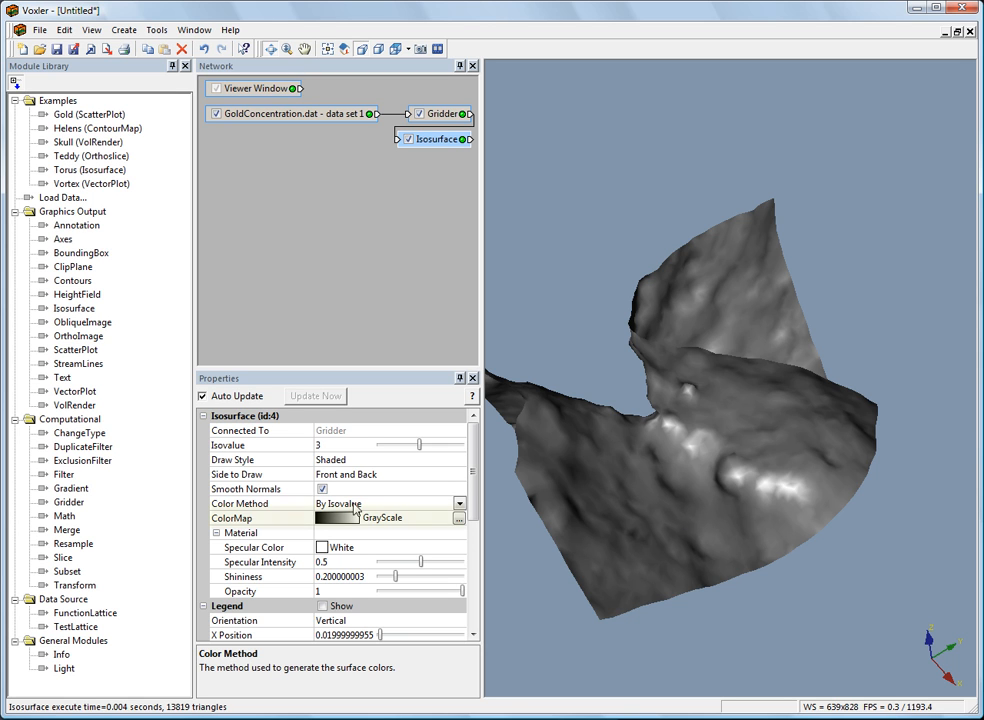
Apply the Rainbow colormap to the isosurface and look at its mapping in the ColorMap Editor.
left_click(252, 520)
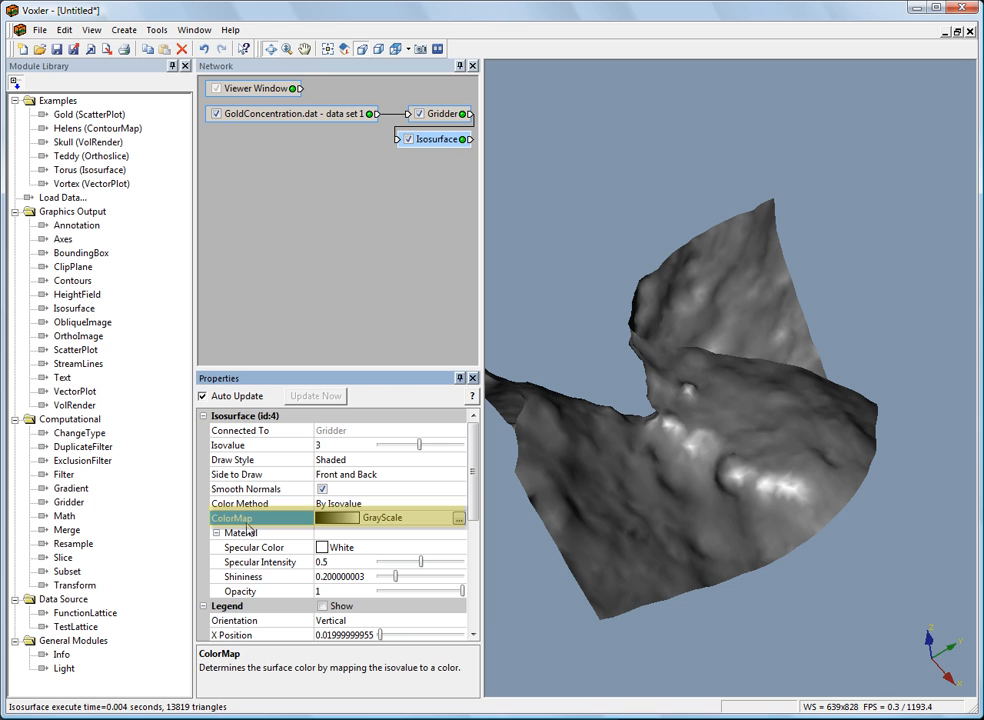
left_click(377, 519)
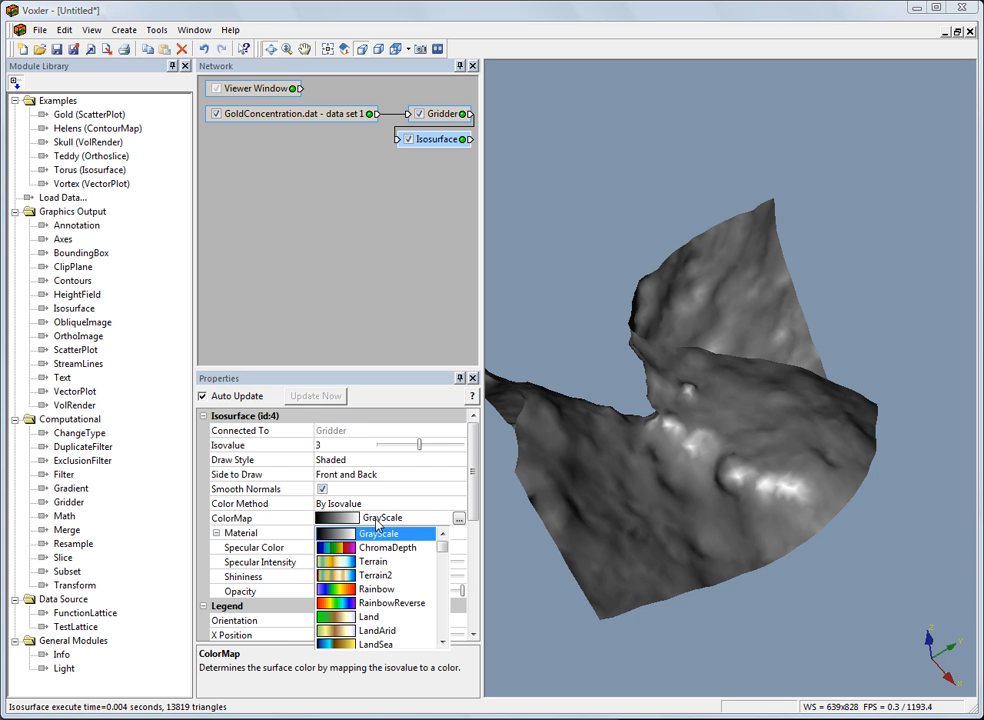
left_click(386, 590)
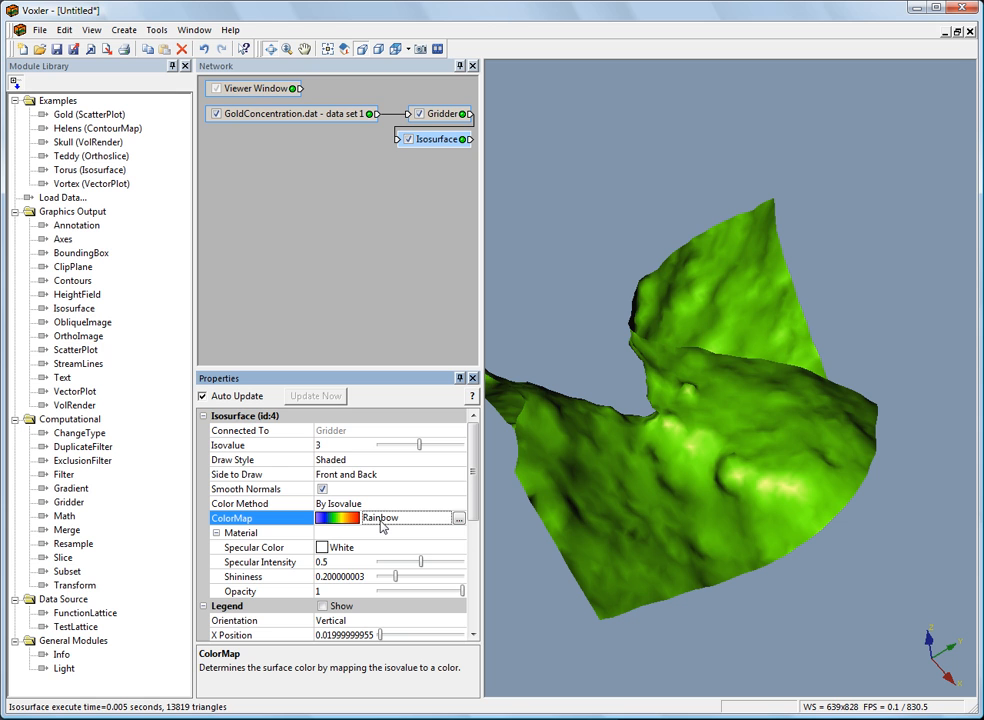
left_click(459, 519)
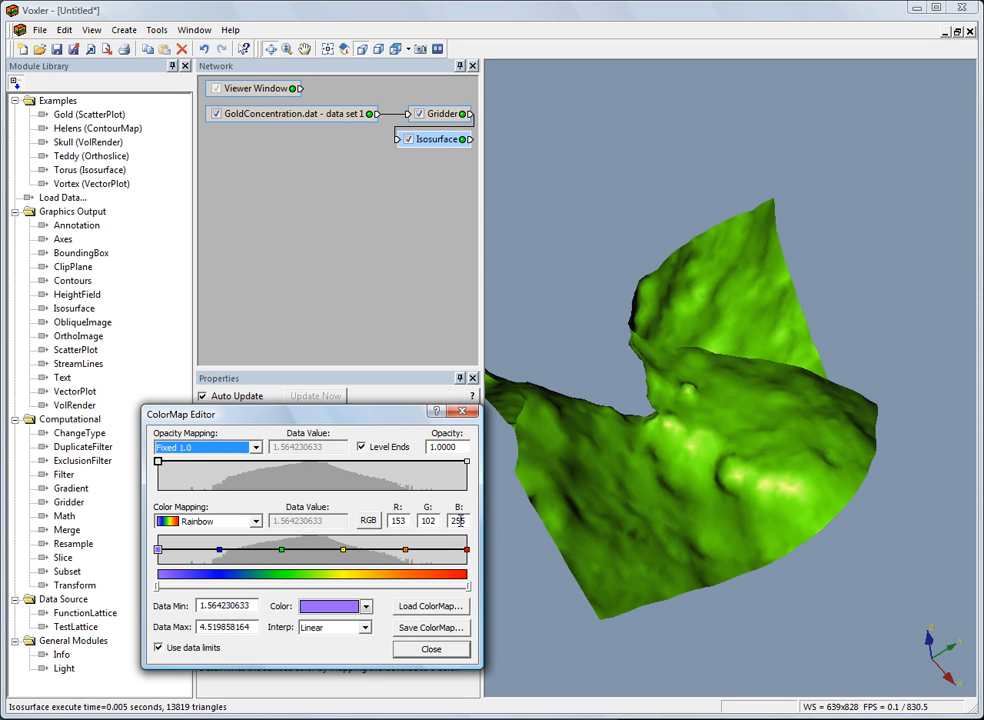
left_click(431, 649)
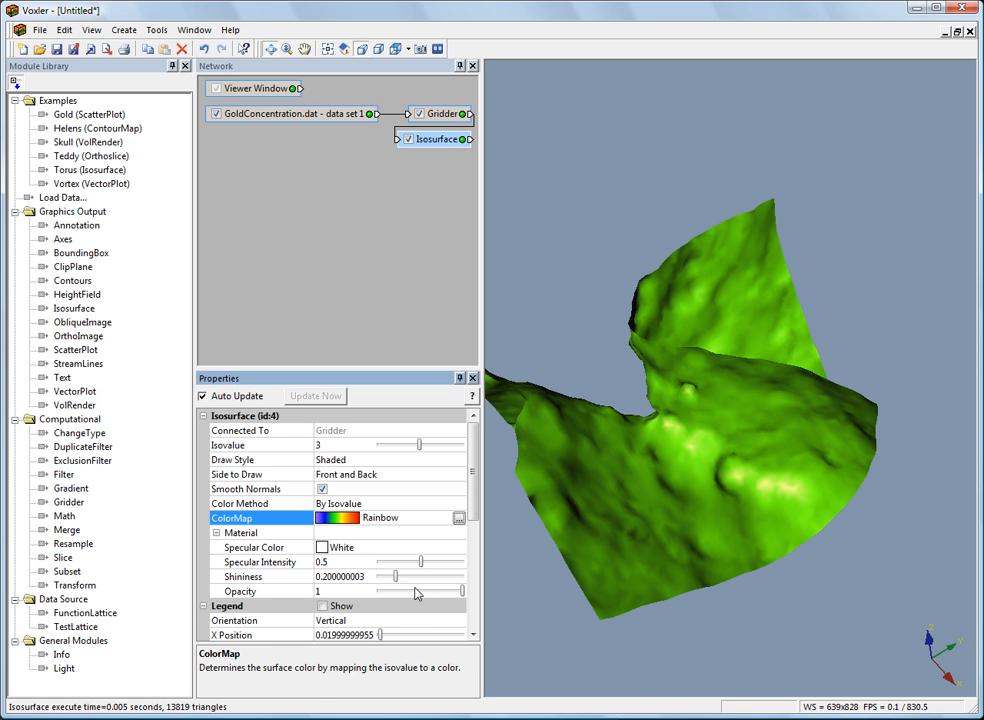
Change the isosurface's color method to Fixed and choose Storm Blue as its color.
left_click(350, 503)
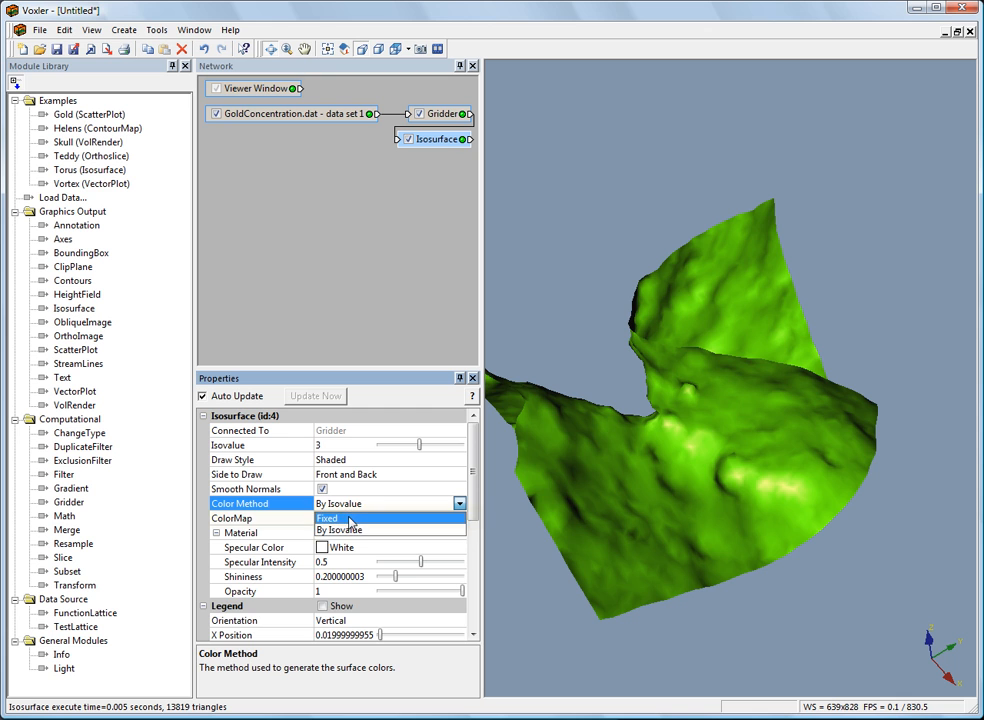
left_click(340, 518)
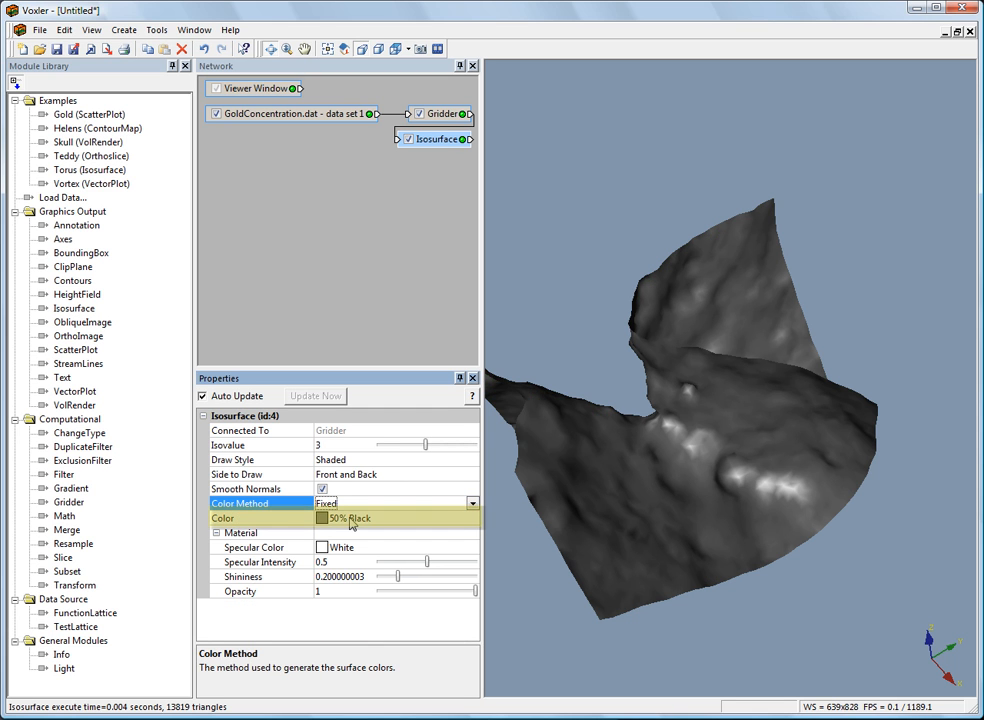
left_click(255, 520)
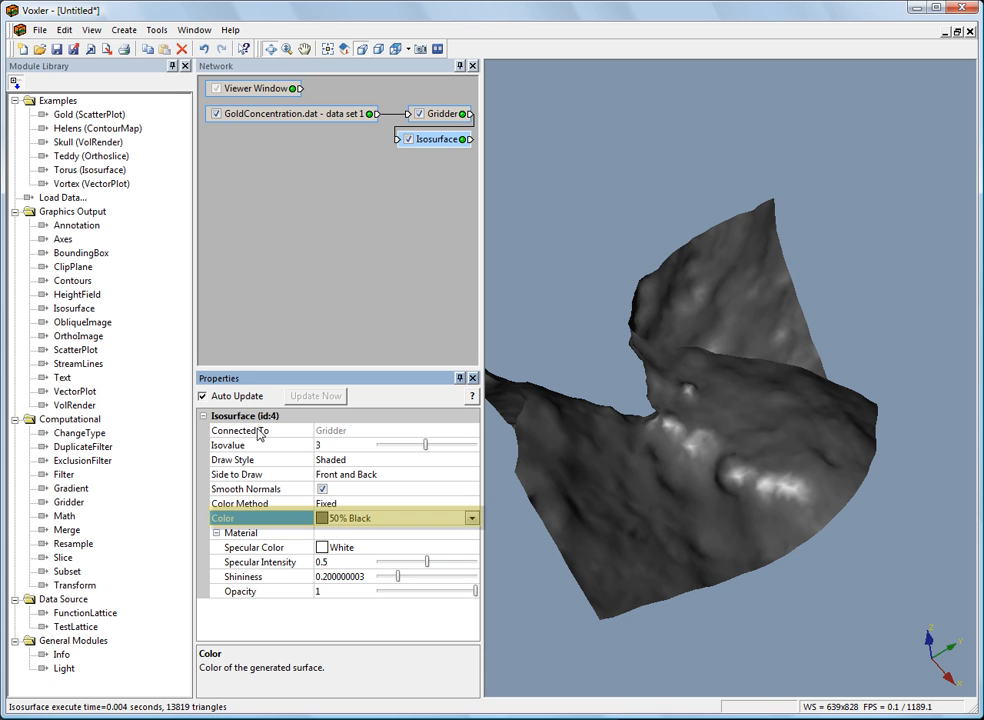
left_click(363, 521)
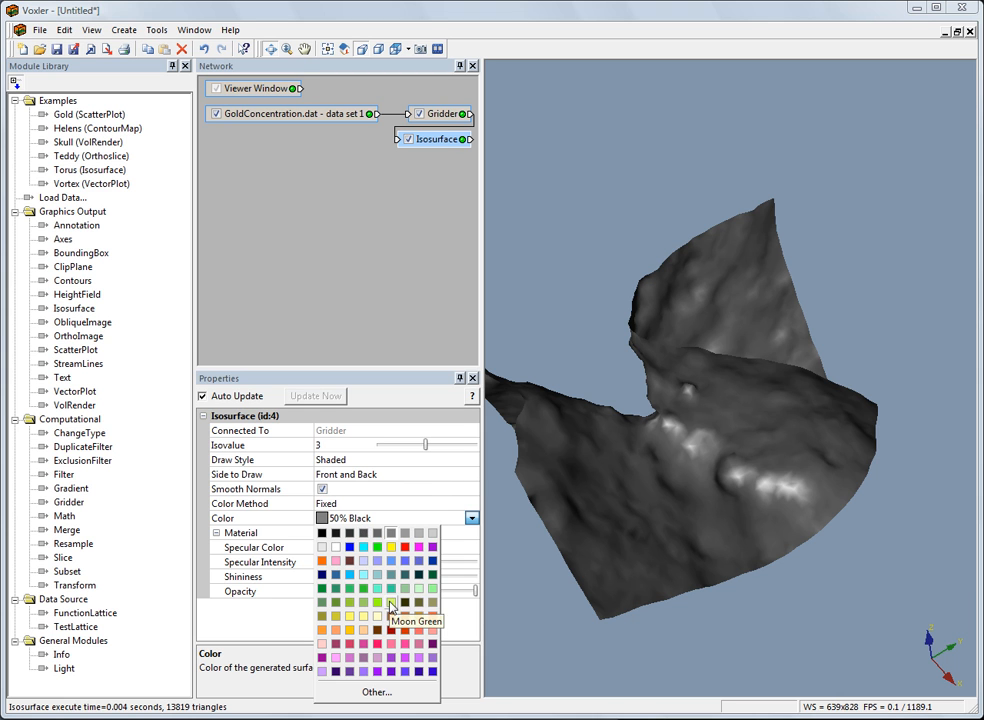
left_click(421, 672)
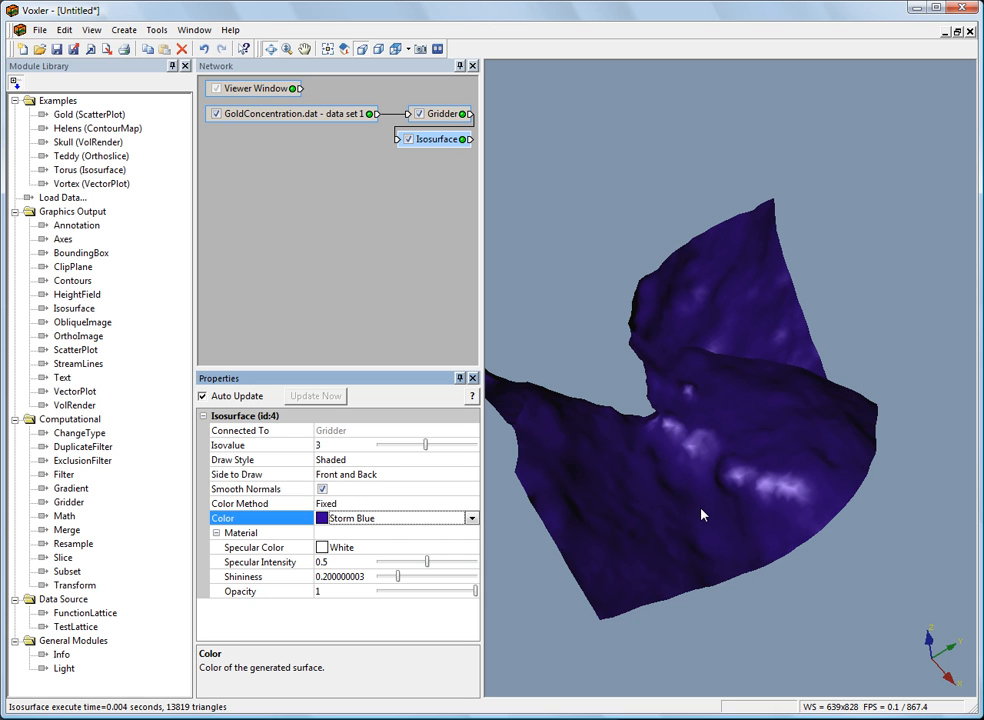
Give the isosurface a bright blue color, RGB 0, 128, 255, from the extended color palette.
left_click(350, 520)
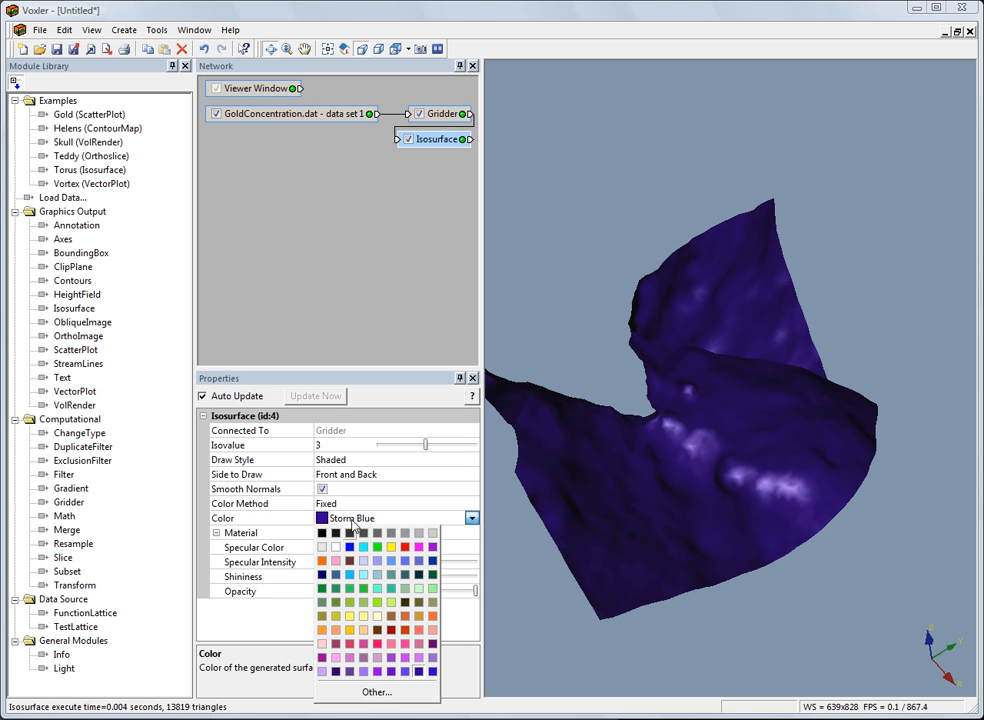
left_click(358, 692)
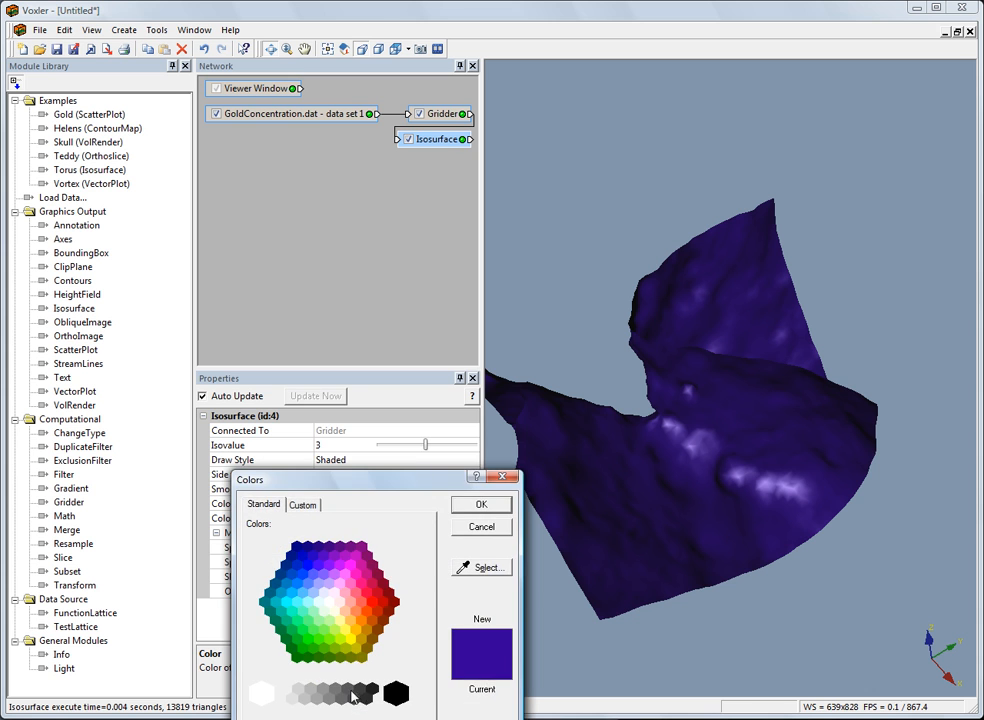
left_click_drag(358, 490, 371, 380)
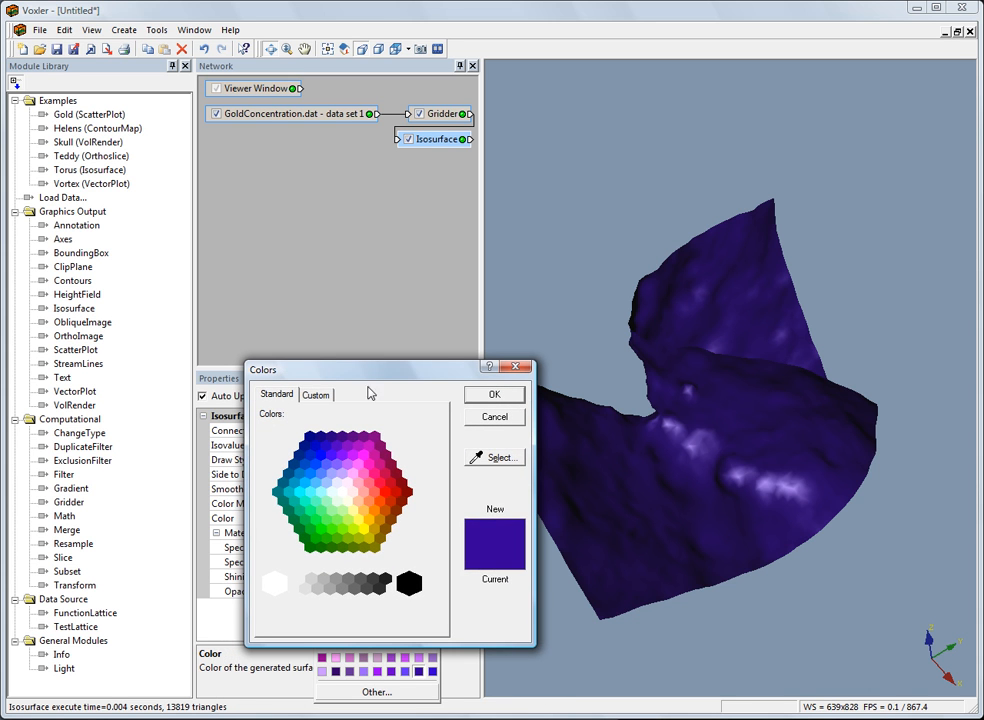
left_click(311, 474)
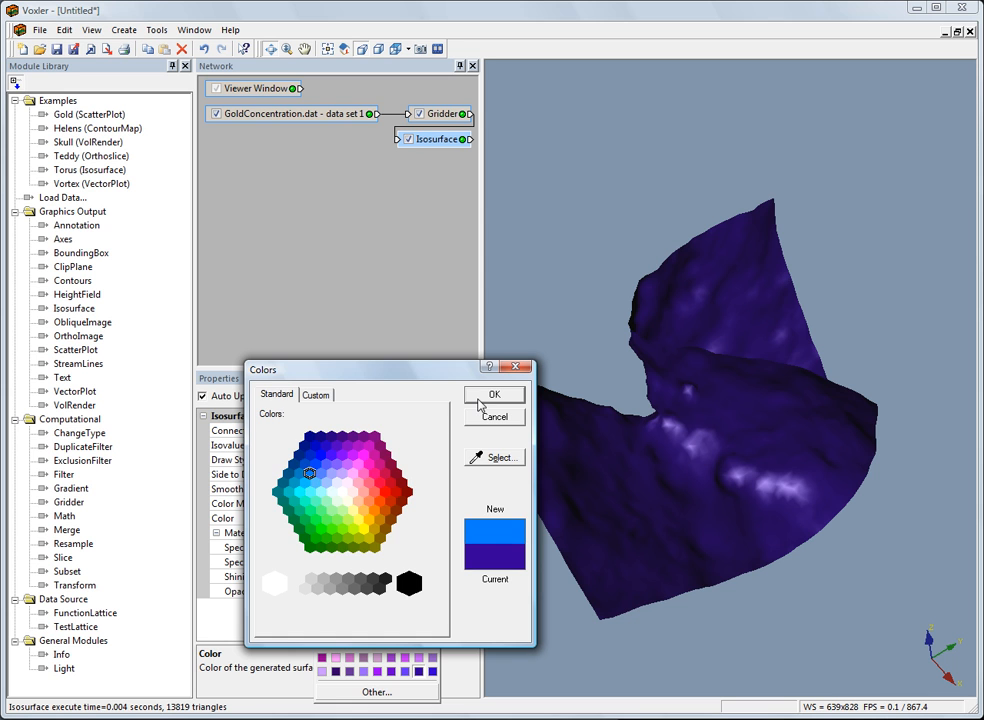
left_click(494, 396)
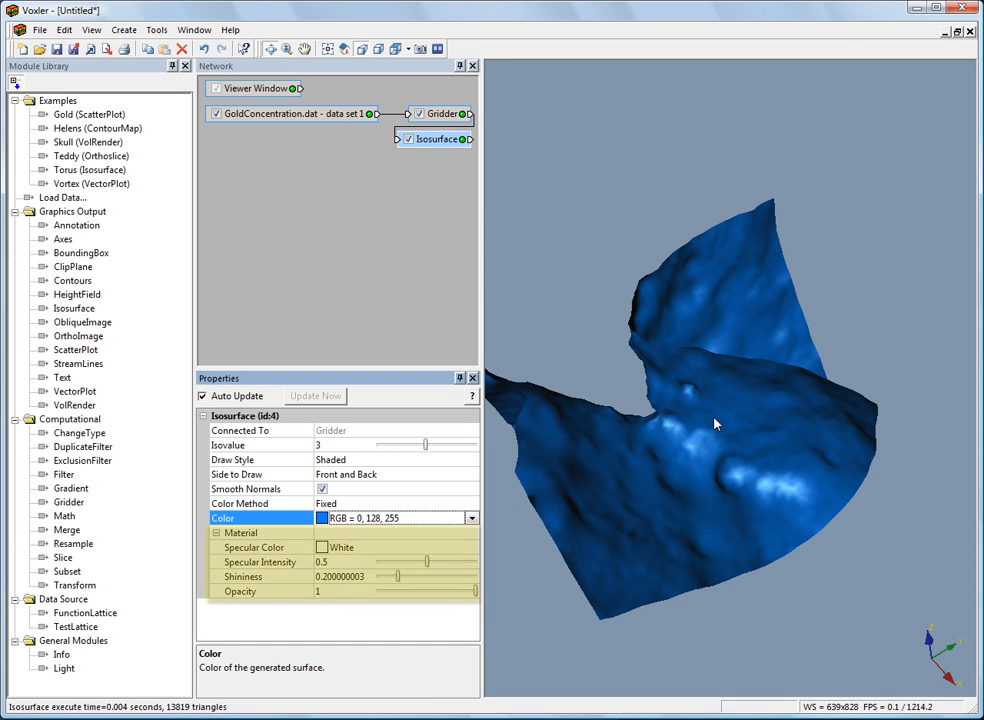
Set the specular color of the isosurface's material to Red.
left_click(216, 533)
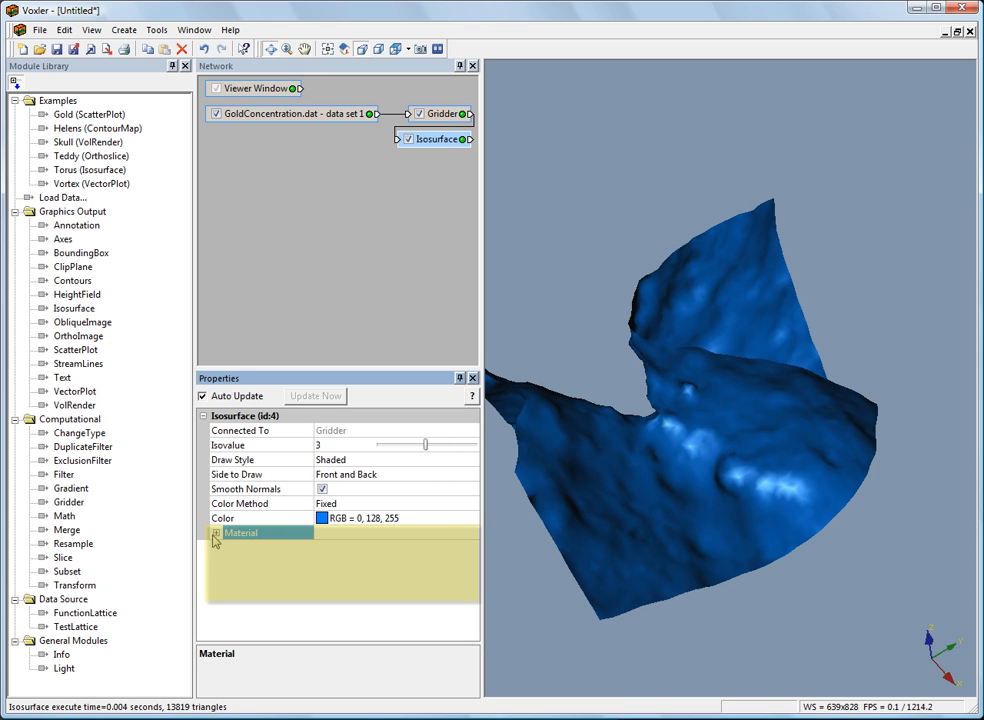
left_click(217, 534)
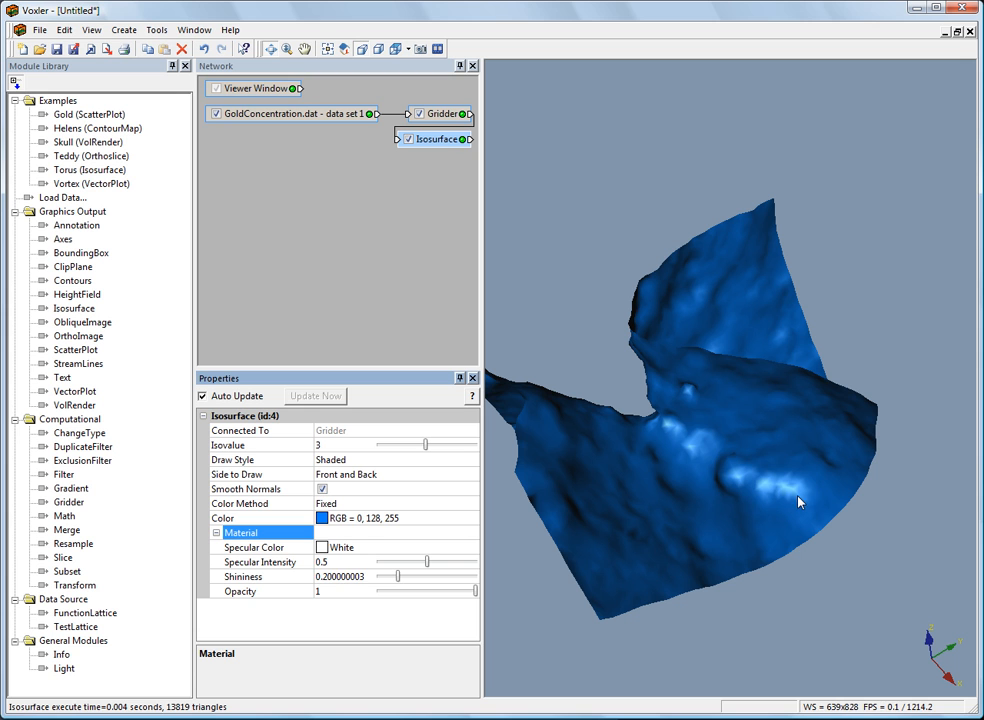
left_click(342, 550)
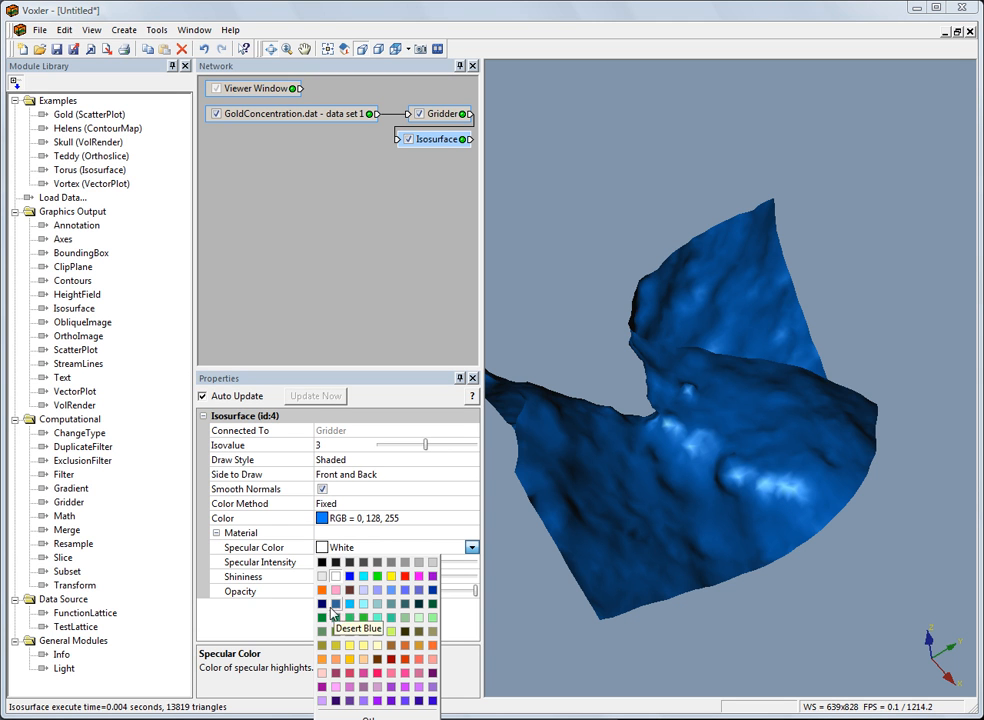
left_click(405, 578)
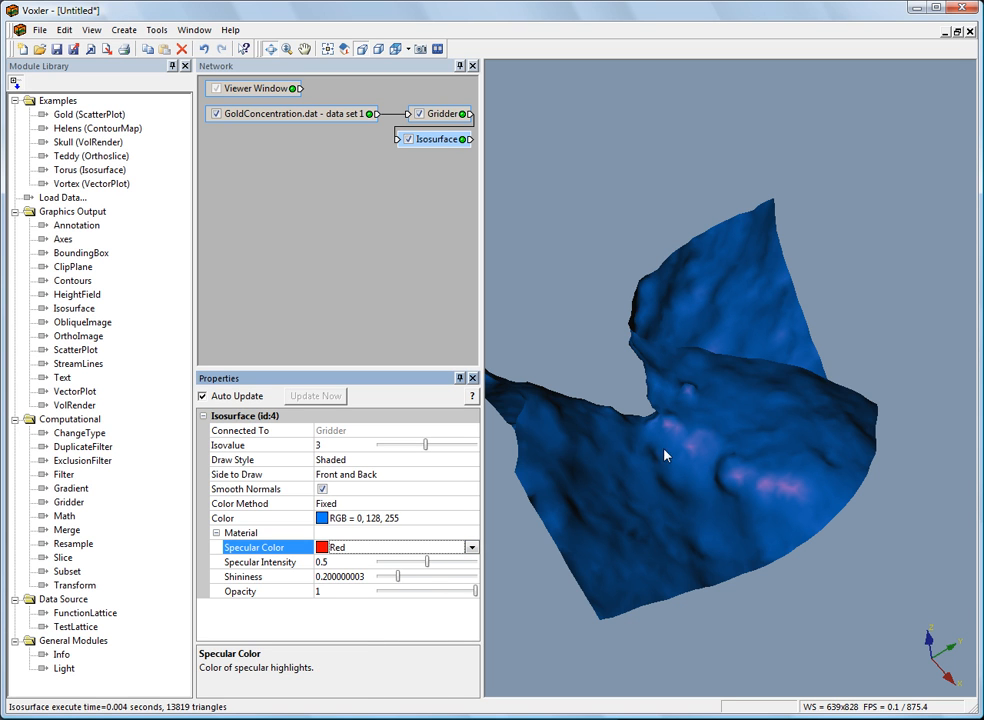
Set the specular color of the isosurface's material to White from the extended color palette.
left_click(432, 548)
left_click(367, 707)
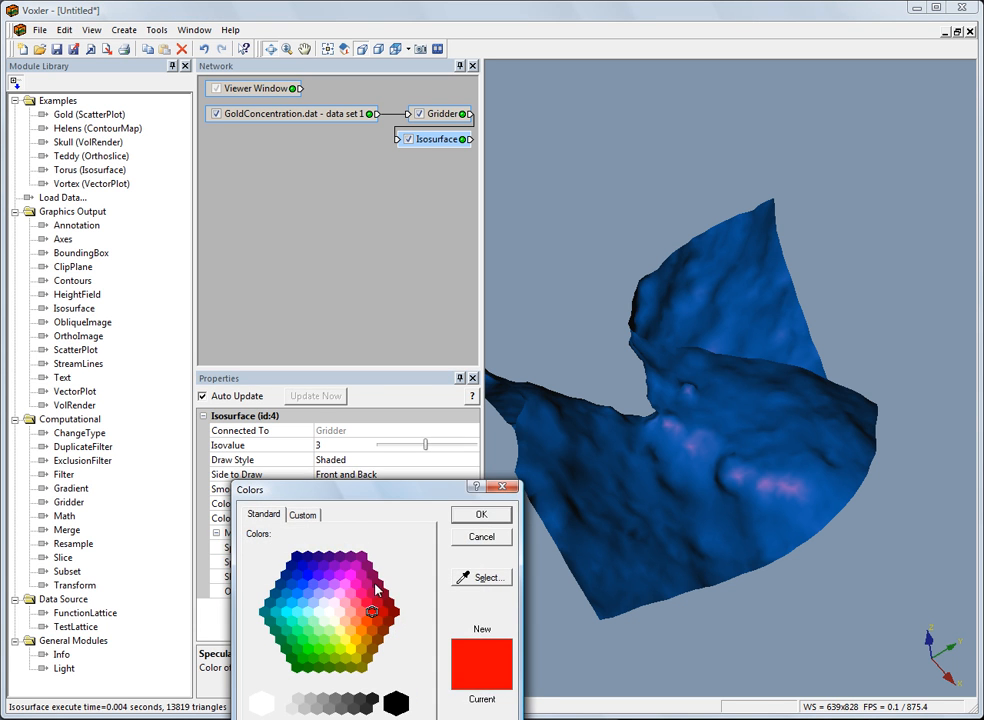
left_click_drag(376, 494, 376, 377)
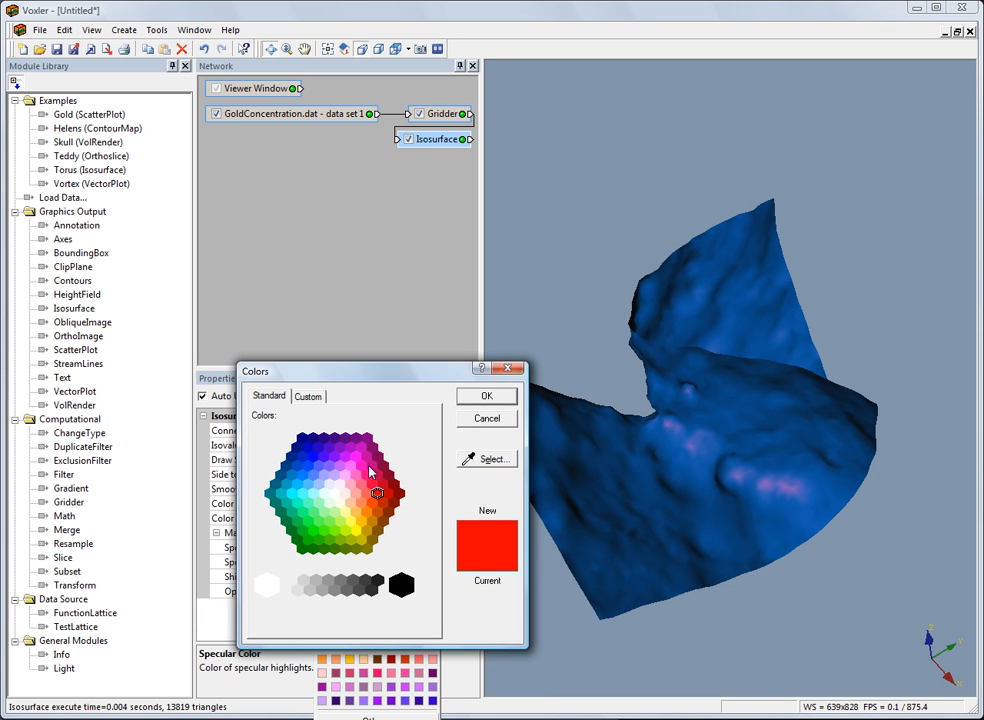
left_click(334, 493)
left_click(487, 397)
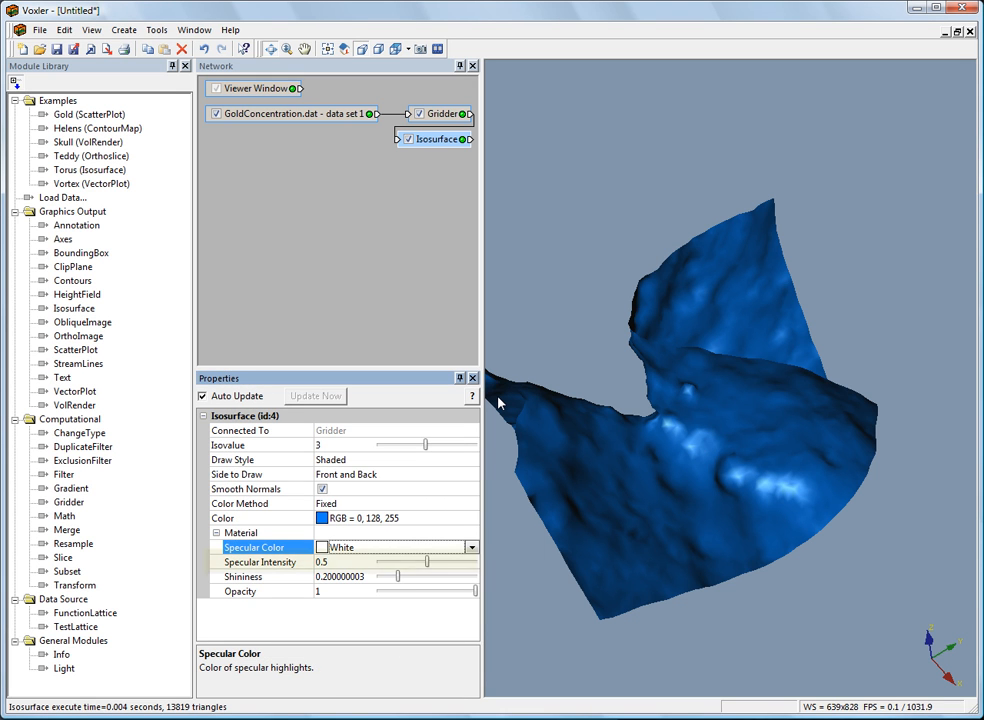
Try out higher and lower specular intensities on the isosurface's material, such as about 0.83 and 0.21.
left_click(258, 567)
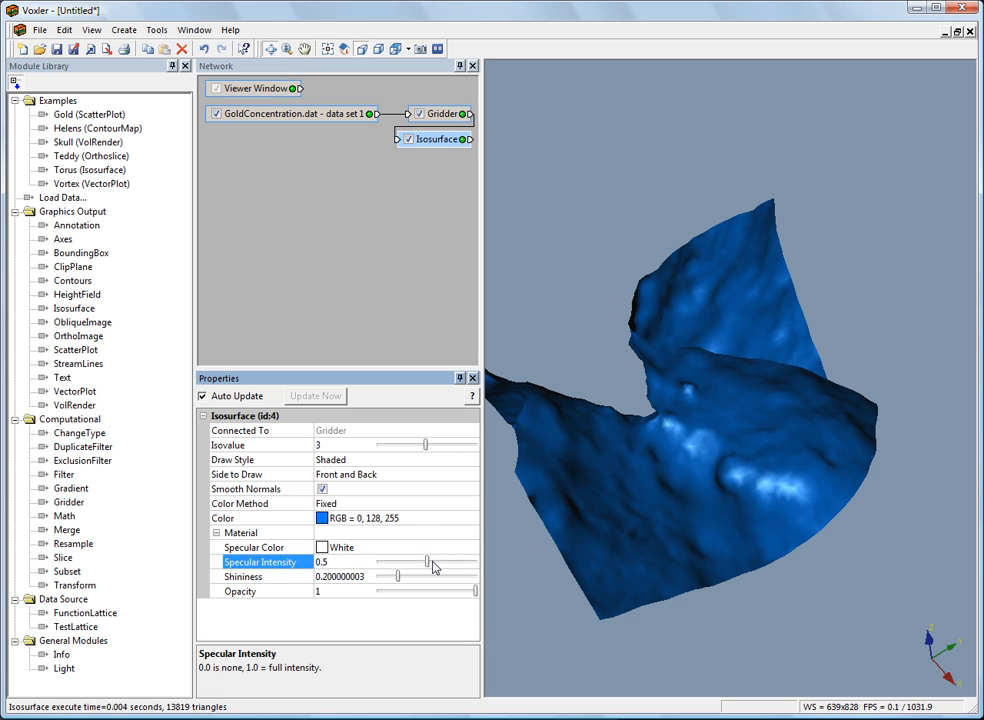
left_click_drag(429, 567, 462, 571)
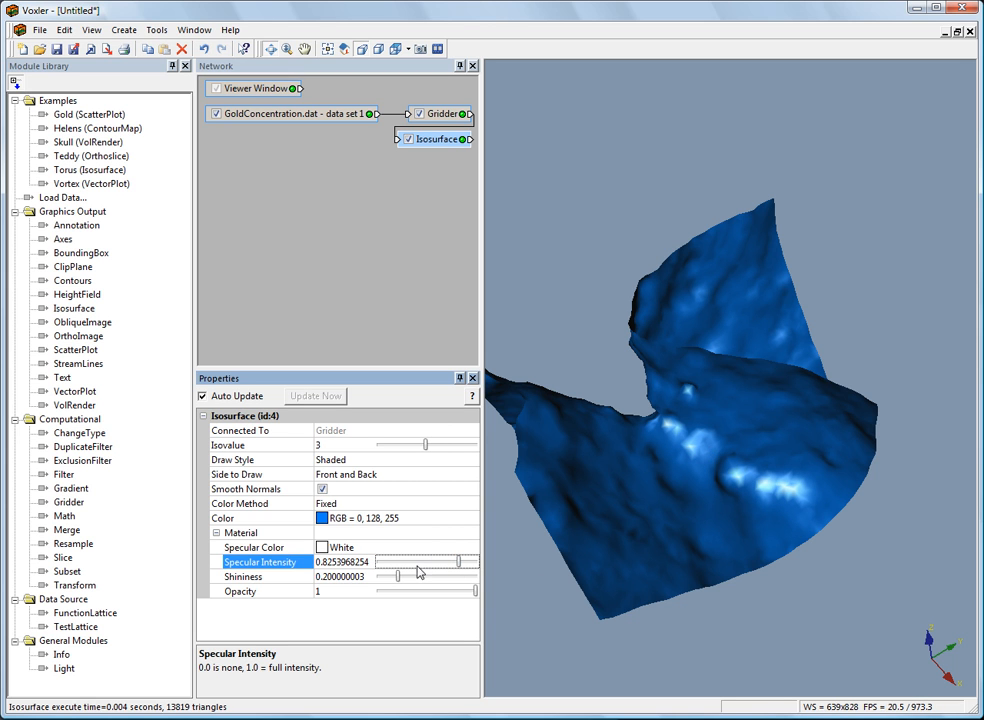
left_click_drag(459, 565, 402, 570)
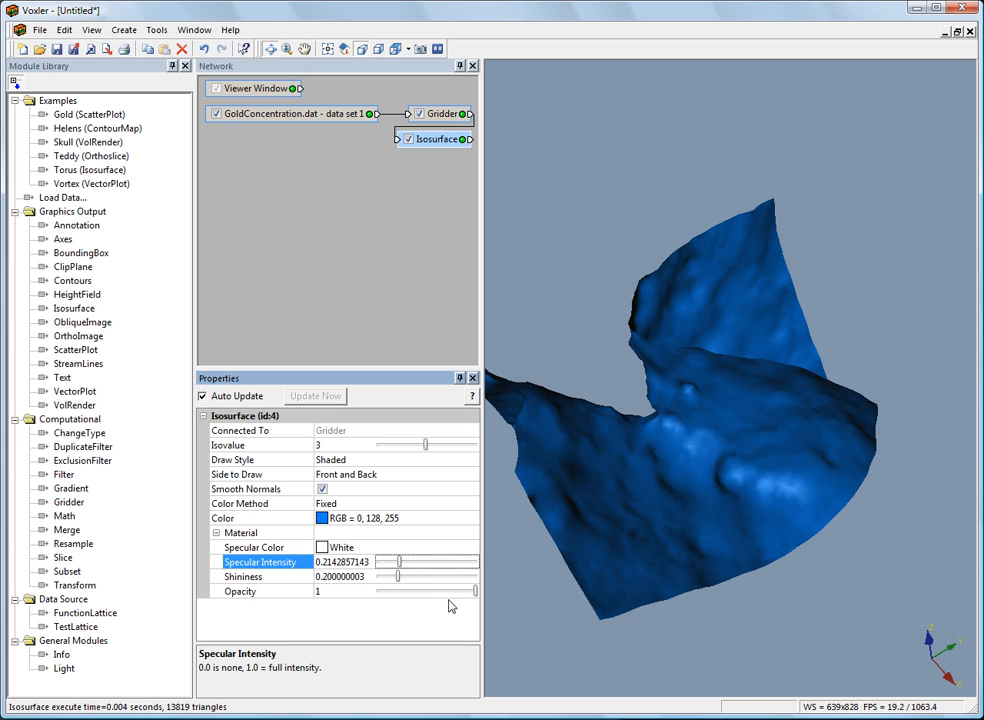
left_click_drag(401, 567, 438, 570)
Set the specular intensity of the isosurface's material to exactly 0.4.
double_click(345, 562)
key("BackSpace")
type("0.4")
key("Return")
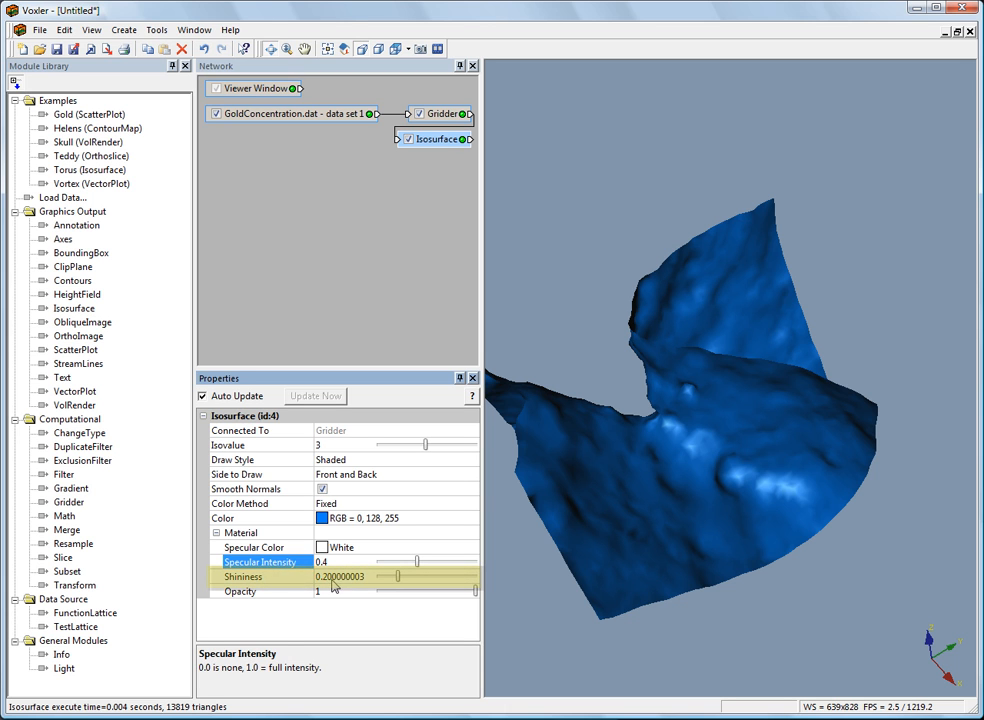
Try out different shininess levels on the isosurface's material, about 0.86, 0.1 and 0.35.
left_click(275, 579)
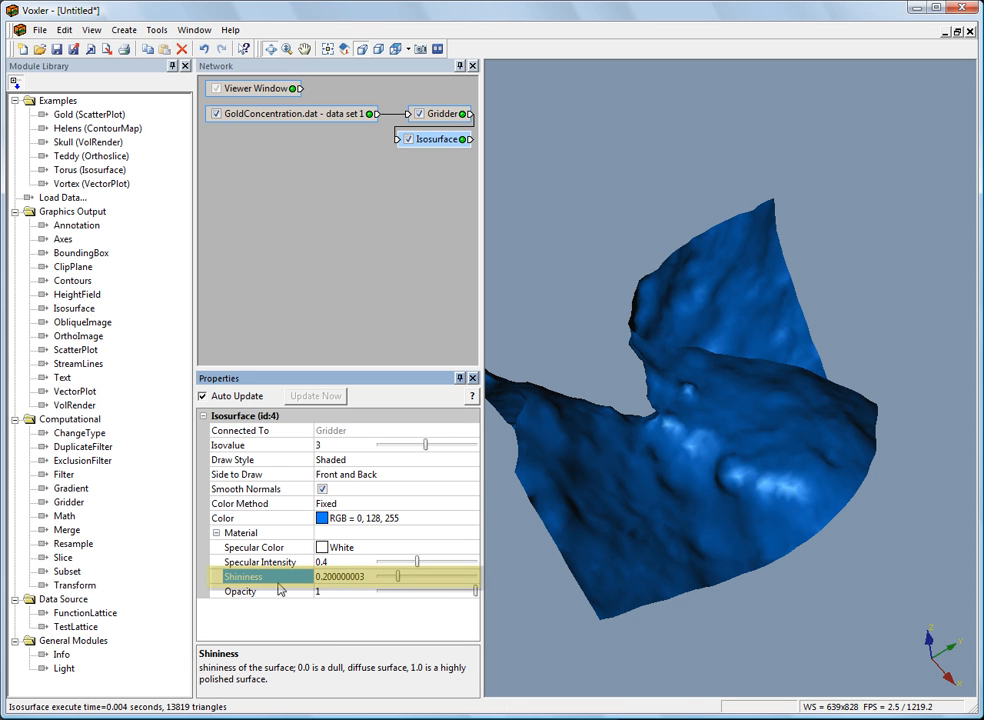
left_click_drag(402, 582, 462, 583)
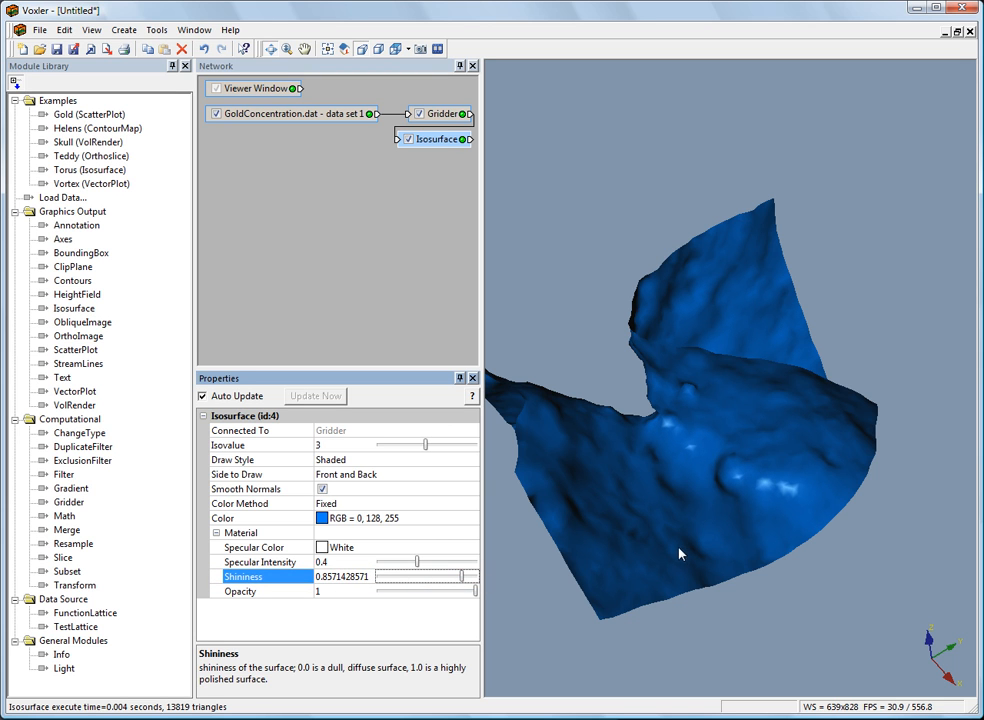
left_click(388, 577)
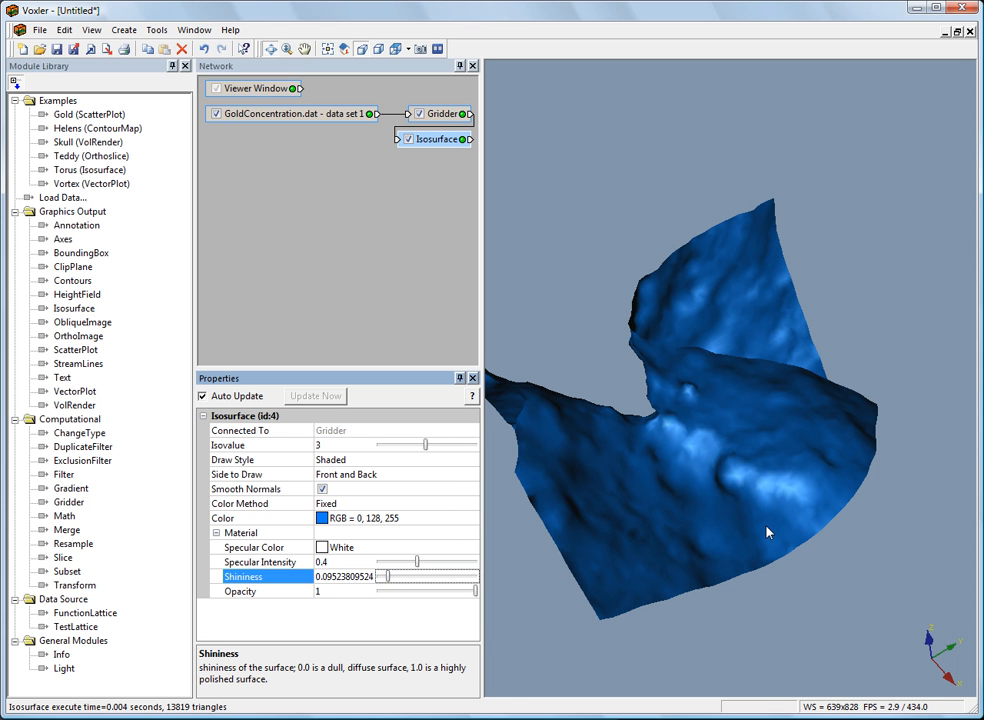
left_click_drag(389, 582, 413, 586)
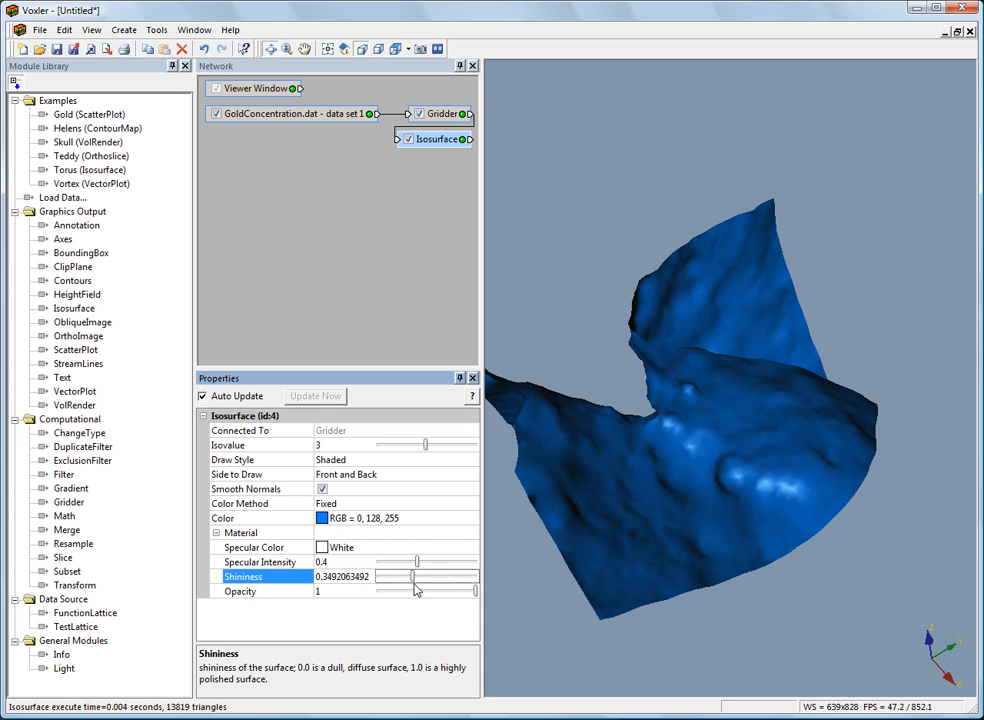
Set the shininess of the isosurface's material to exactly 0.1.
left_click(321, 579)
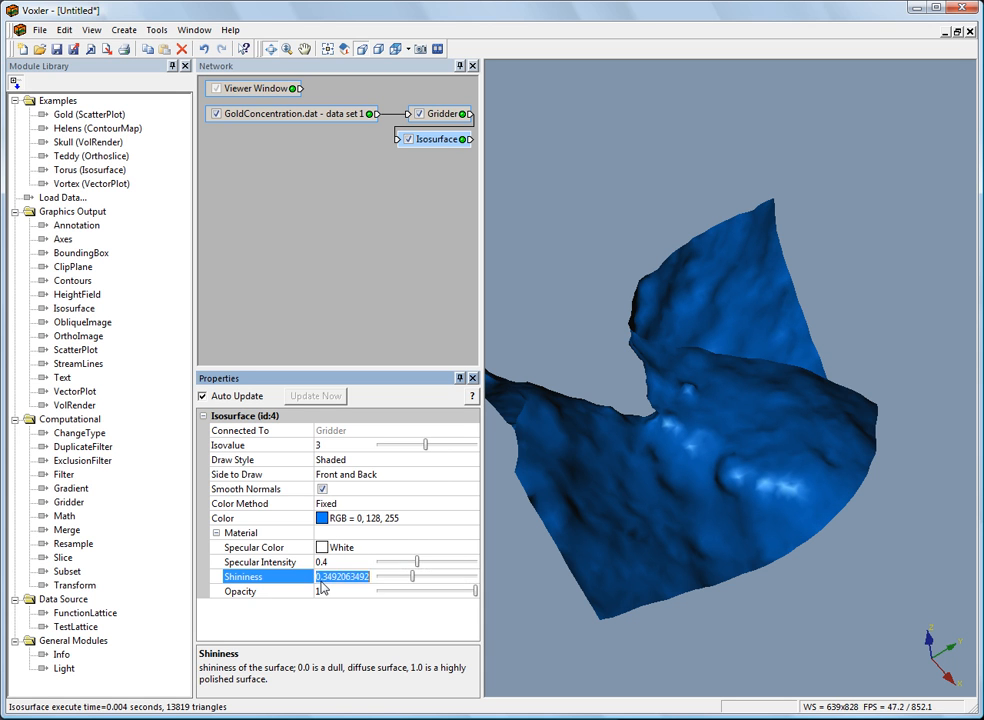
type("0.1")
key("Return")
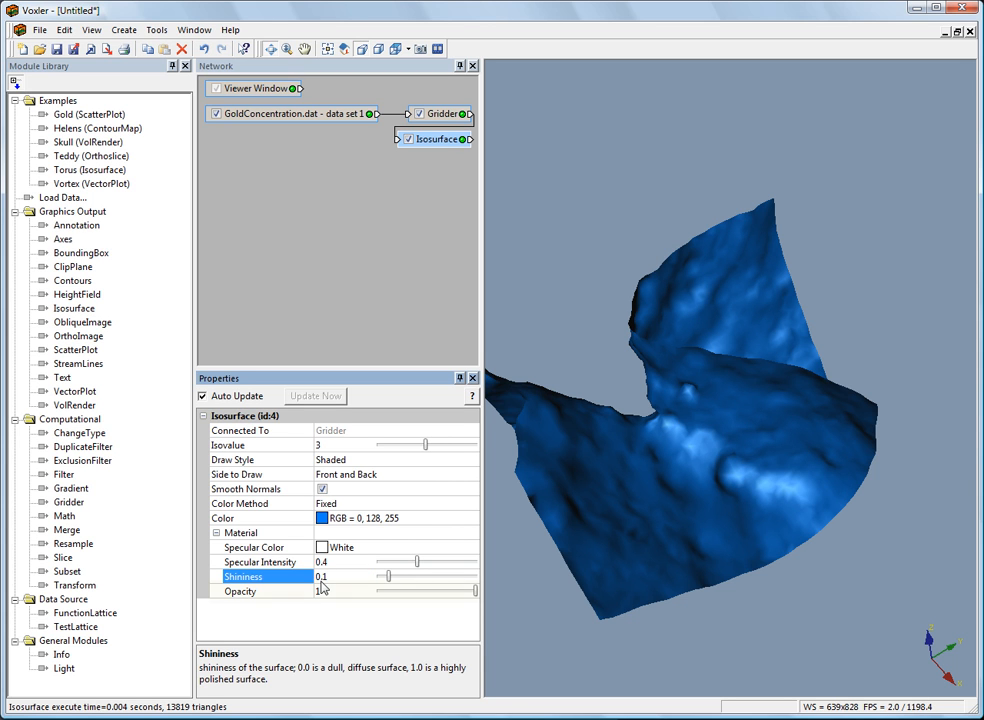
Make the isosurface semi-transparent by setting its material opacity to 0.4.
left_click(260, 596)
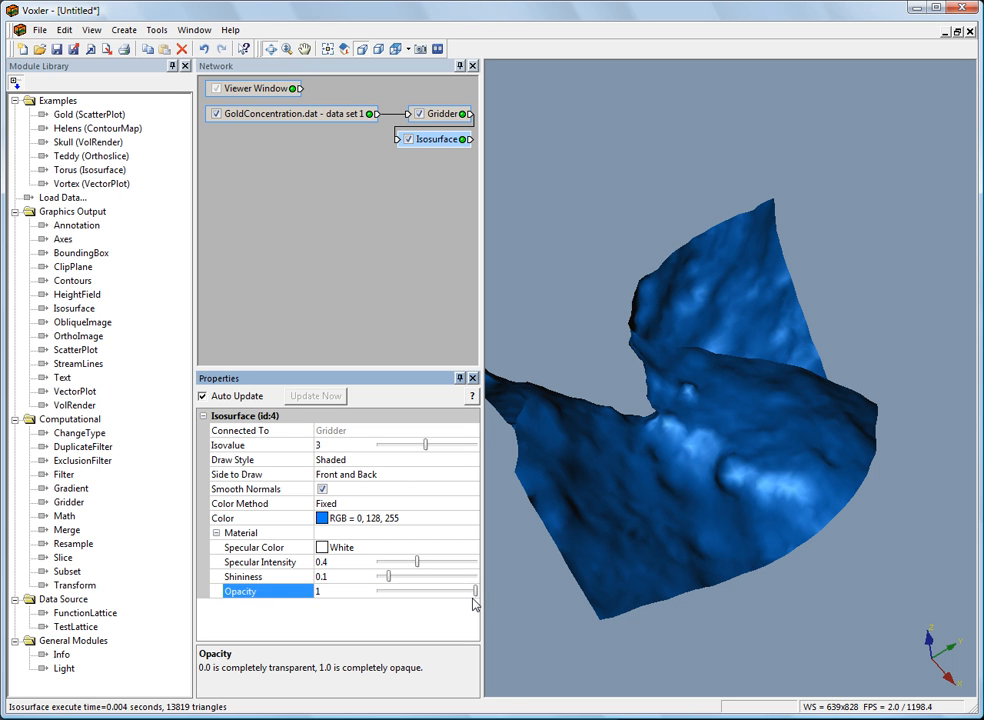
left_click(332, 595)
left_click_drag(332, 595, 280, 593)
type("0")
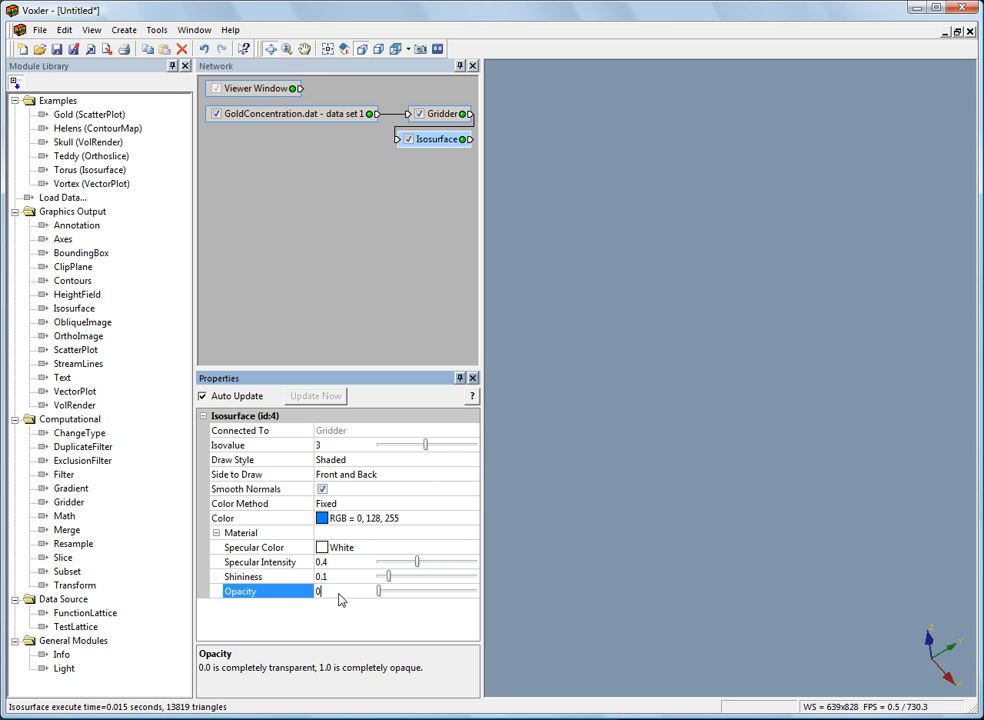
type(".4")
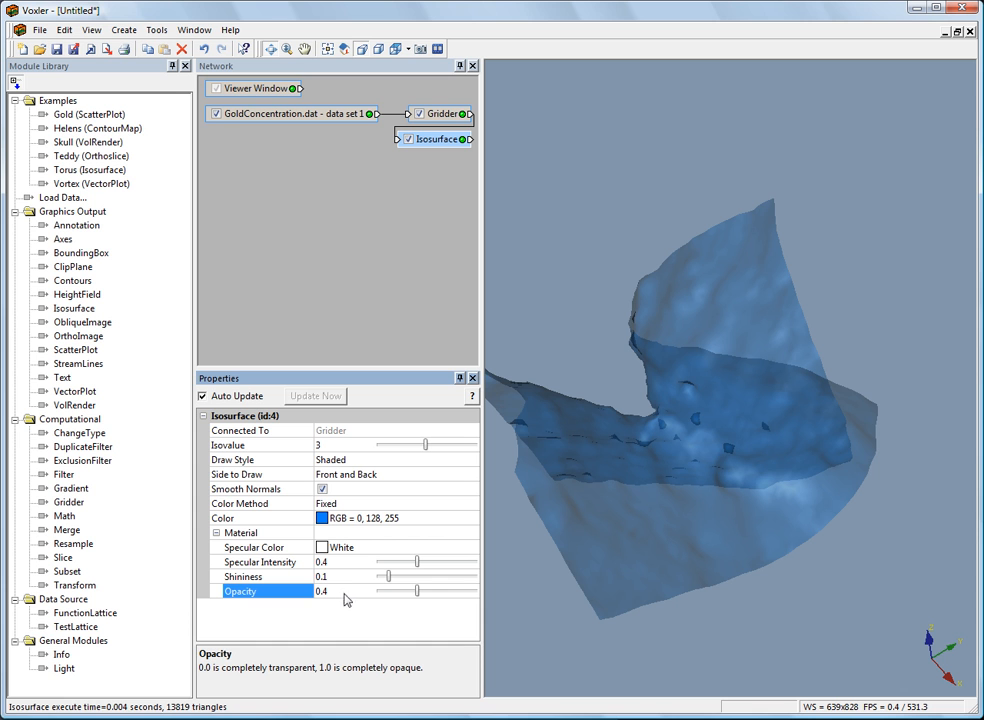
Raise the opacity of the isosurface's material to 0.7.
left_click_drag(419, 592, 449, 592)
double_click(331, 593)
type("0.7")
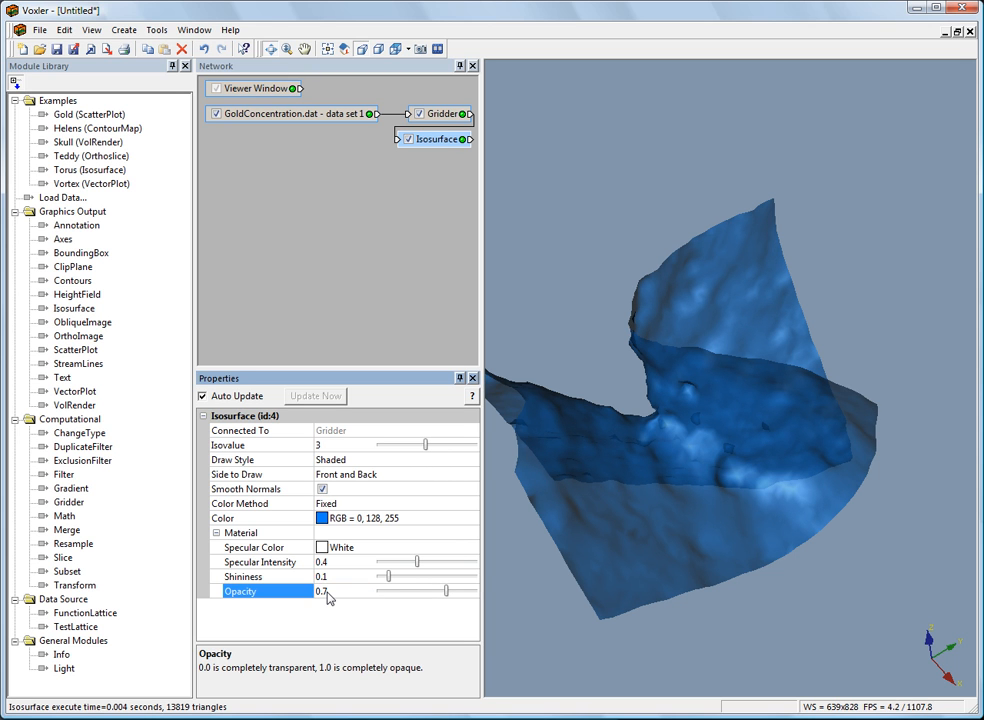
Change the isosurface's color method to By Isovalue and show its color legend.
left_click(344, 504)
left_click(349, 530)
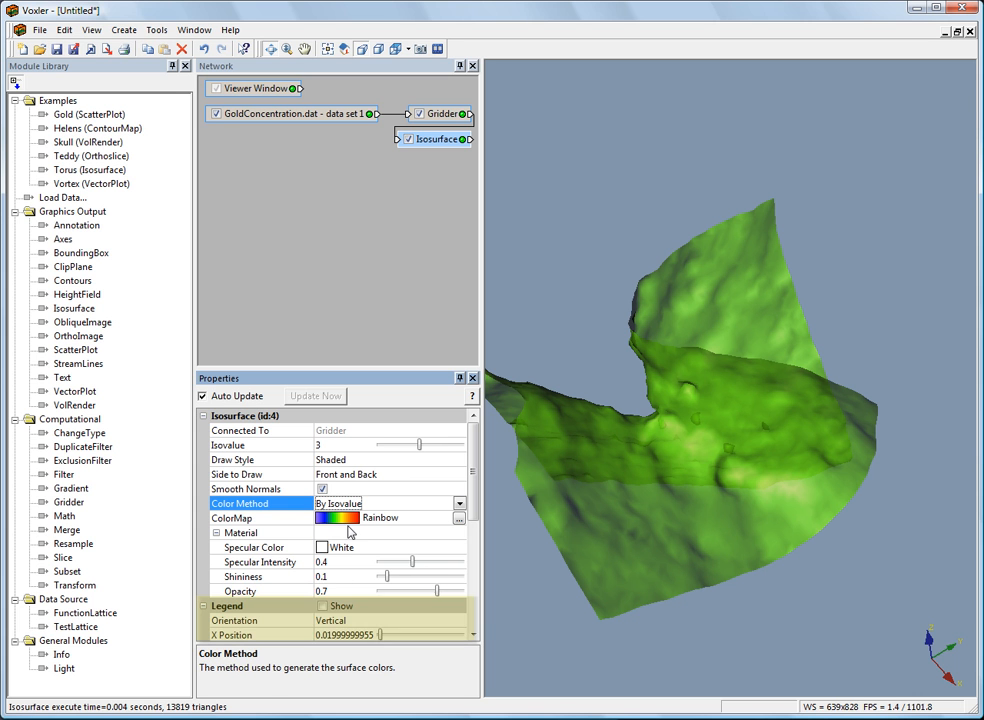
left_click_drag(472, 505, 474, 546)
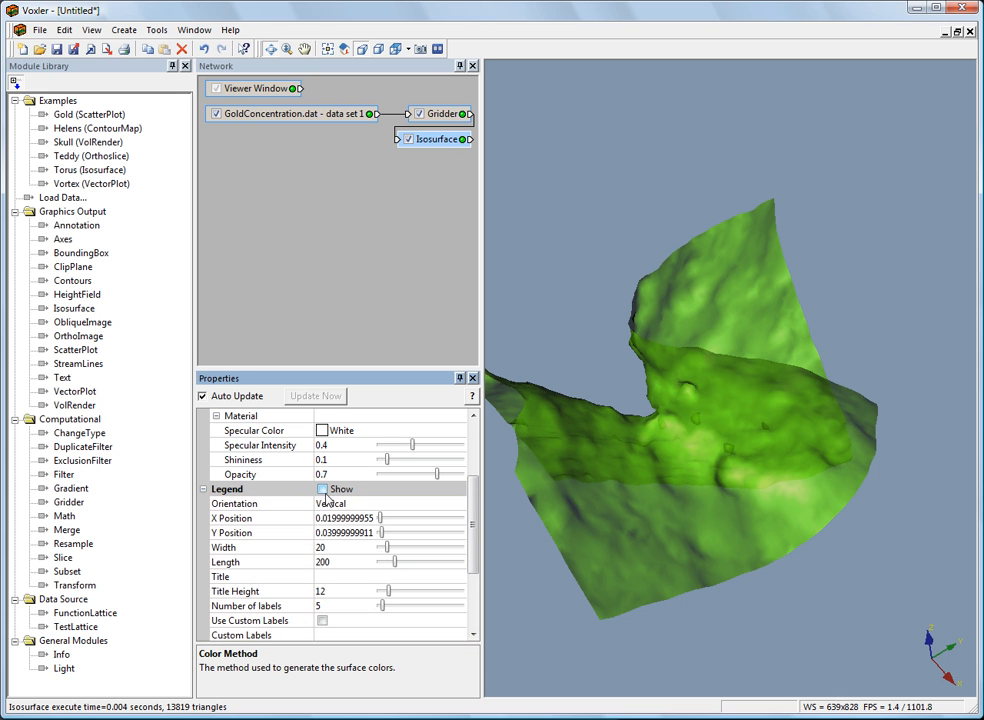
left_click(322, 489)
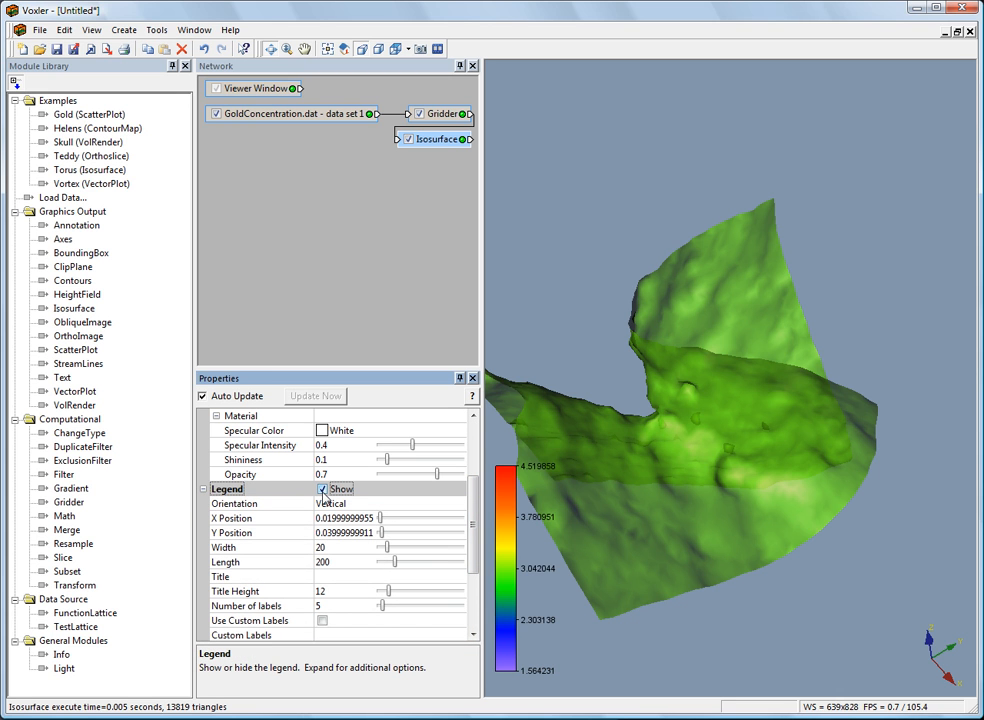